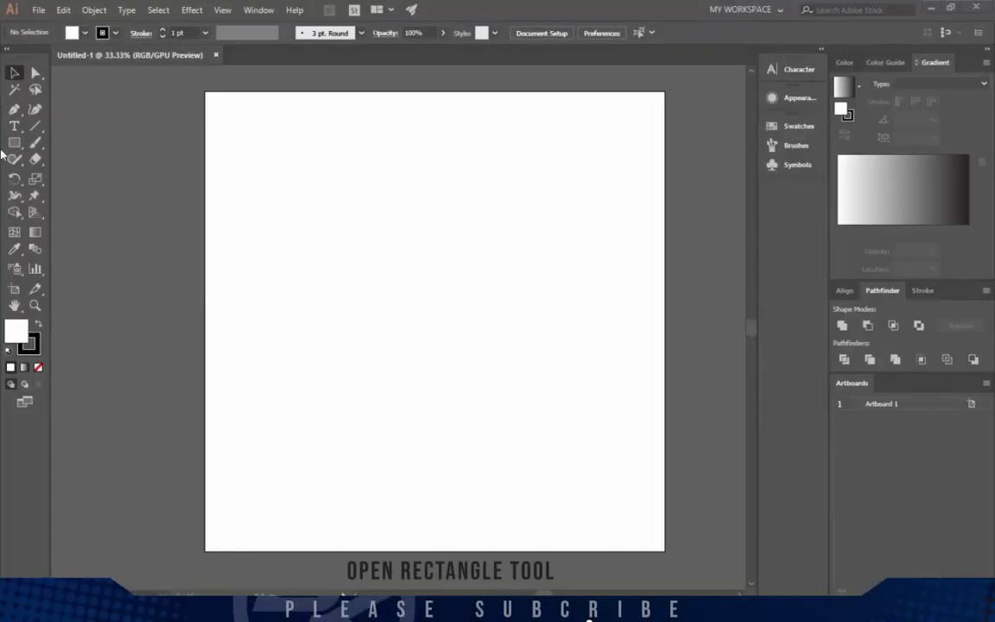
# Draw a 500 × 550 px rectangle
pyautogui.press('m')
pyautogui.click(432, 235)
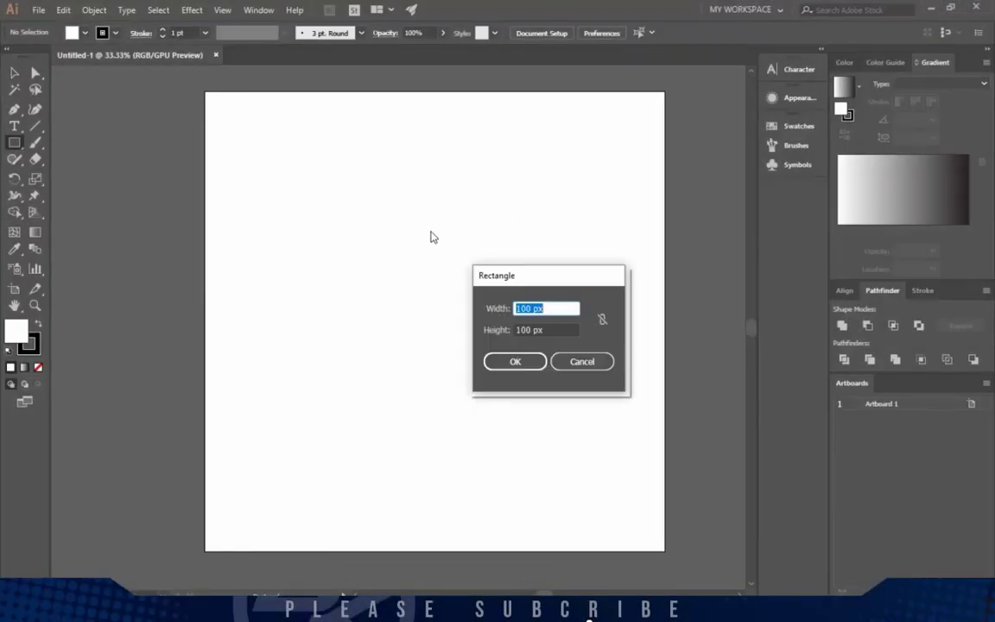
pyautogui.write('500')
pyautogui.press('Tab')
pyautogui.write('5')
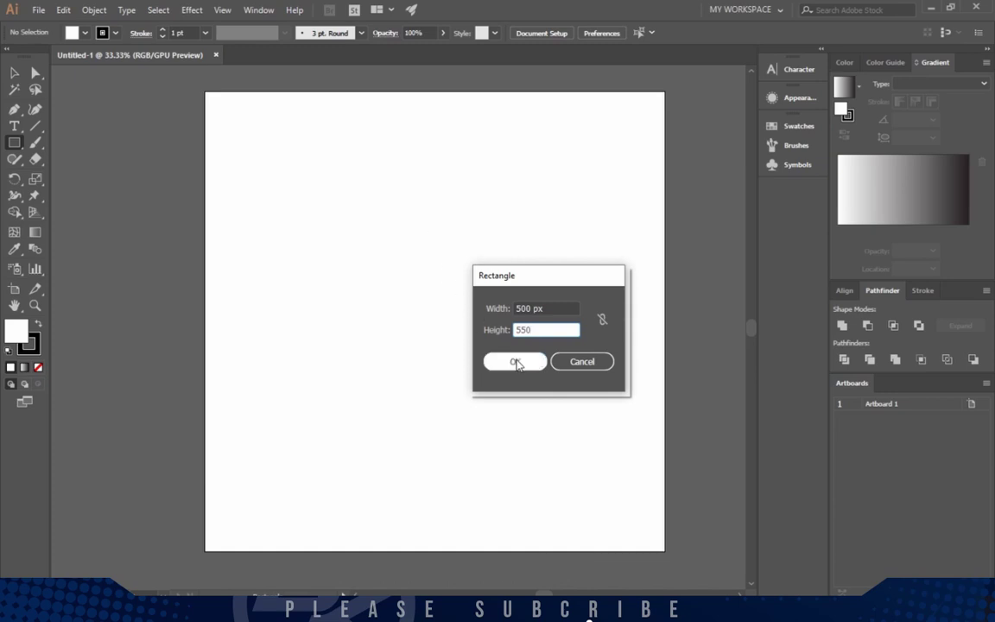
pyautogui.click(515, 361)
# Centre the rectangle on the artboard and set its fill to None
pyautogui.click(592, 32)
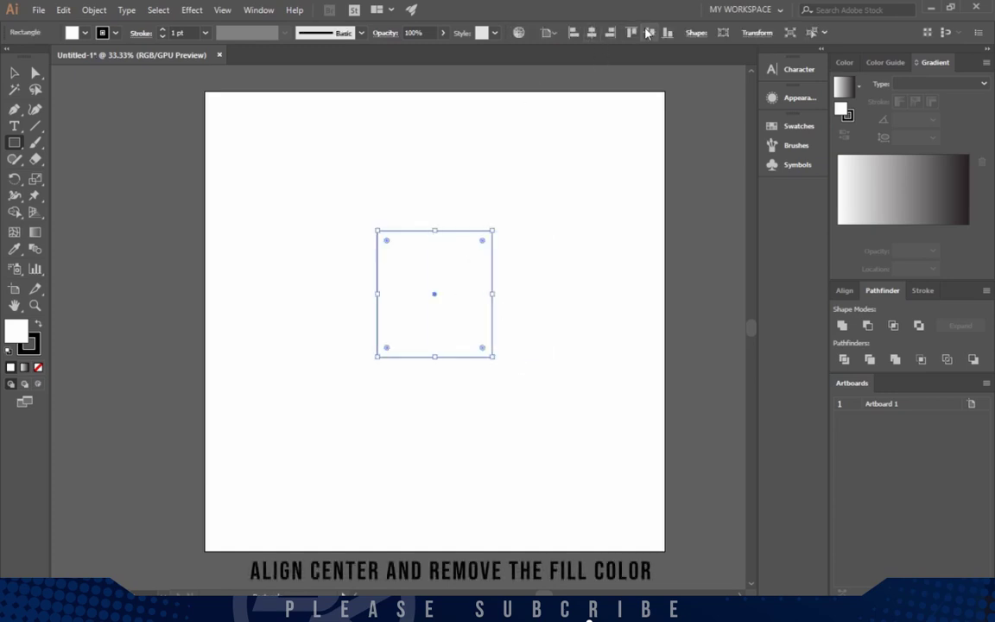
pyautogui.click(648, 32)
pyautogui.press('v')
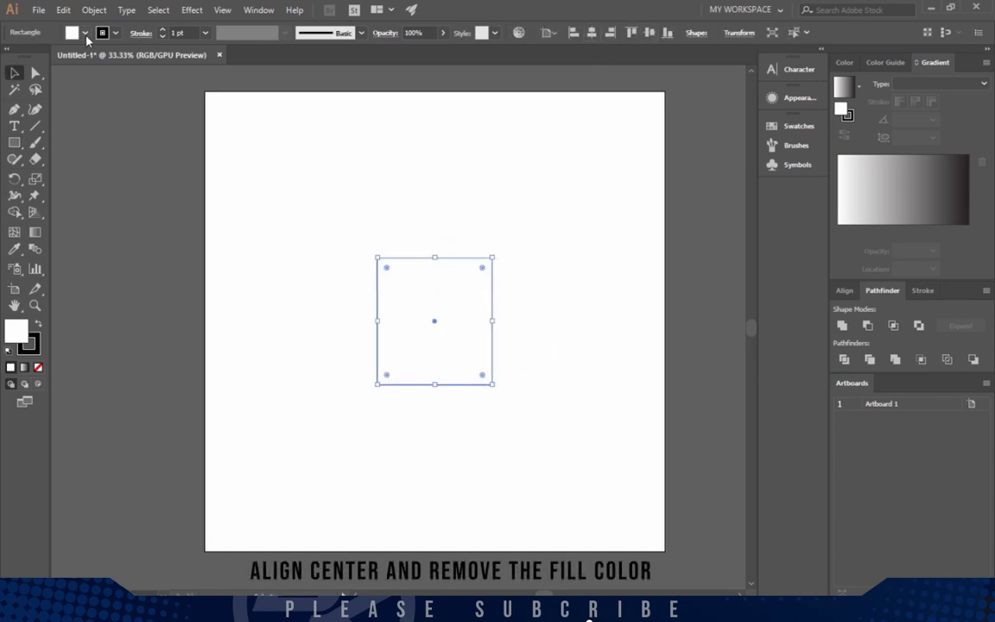
pyautogui.click(85, 33)
pyautogui.click(7, 53)
pyautogui.click(489, 186)
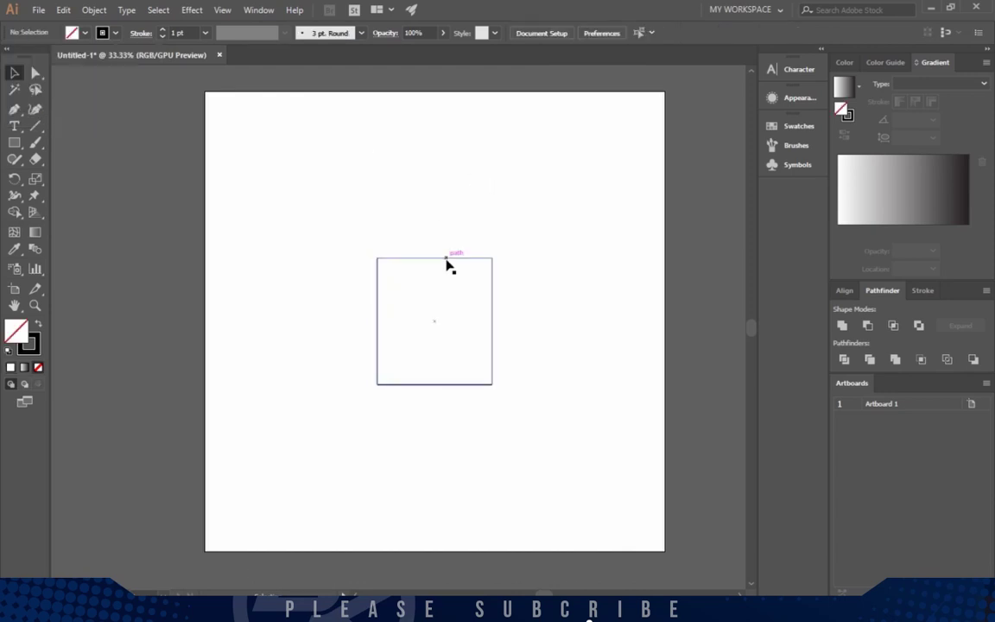
# Copy the rectangle directly below itself and unite both into one tall shape
pyautogui.moveTo(447, 264)
pyautogui.mouseDown()
pyautogui.moveTo(451, 193)
pyautogui.moveTo(456, 327)
pyautogui.moveTo(462, 320)
pyautogui.mouseUp()
pyautogui.click(540, 351)
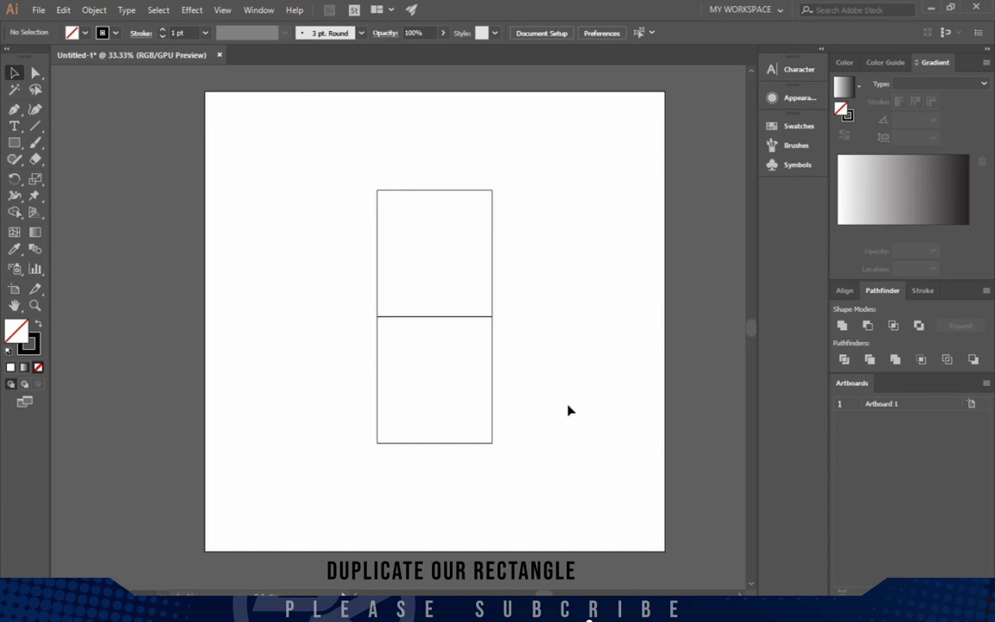
pyautogui.moveTo(570, 411); pyautogui.dragTo(344, 226)
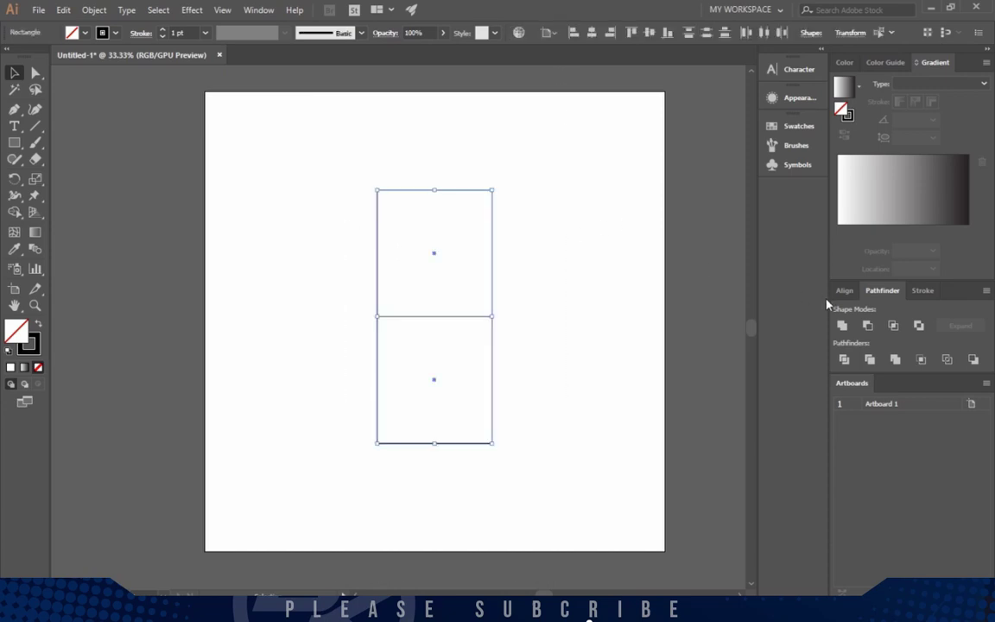
pyautogui.click(842, 326)
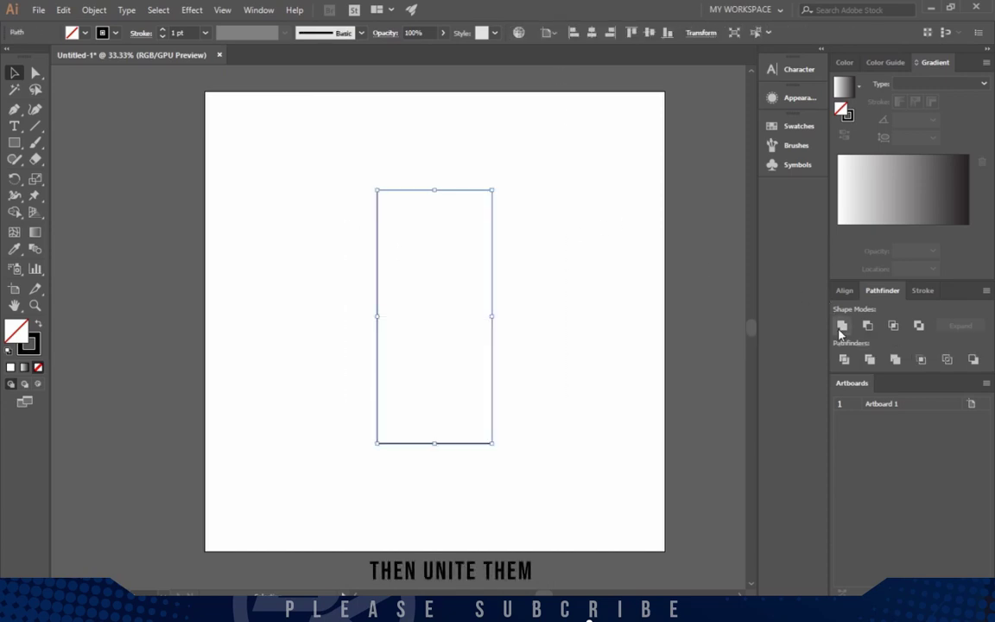
# Centre the tall rectangle vertically on the artboard and leave it selected
pyautogui.click(530, 291)
pyautogui.click(418, 225)
pyautogui.click(650, 33)
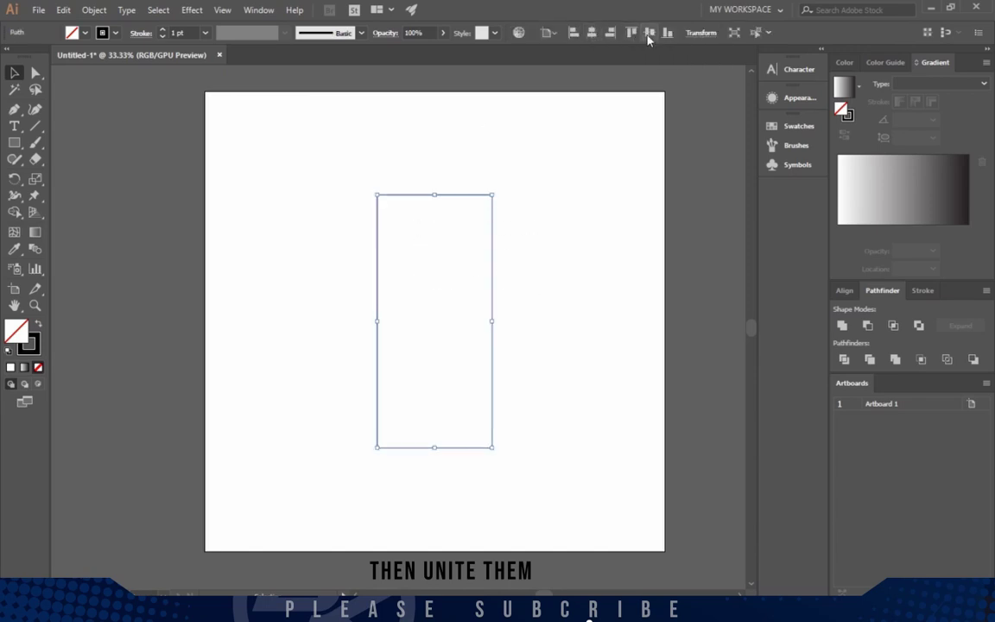
pyautogui.click(570, 263)
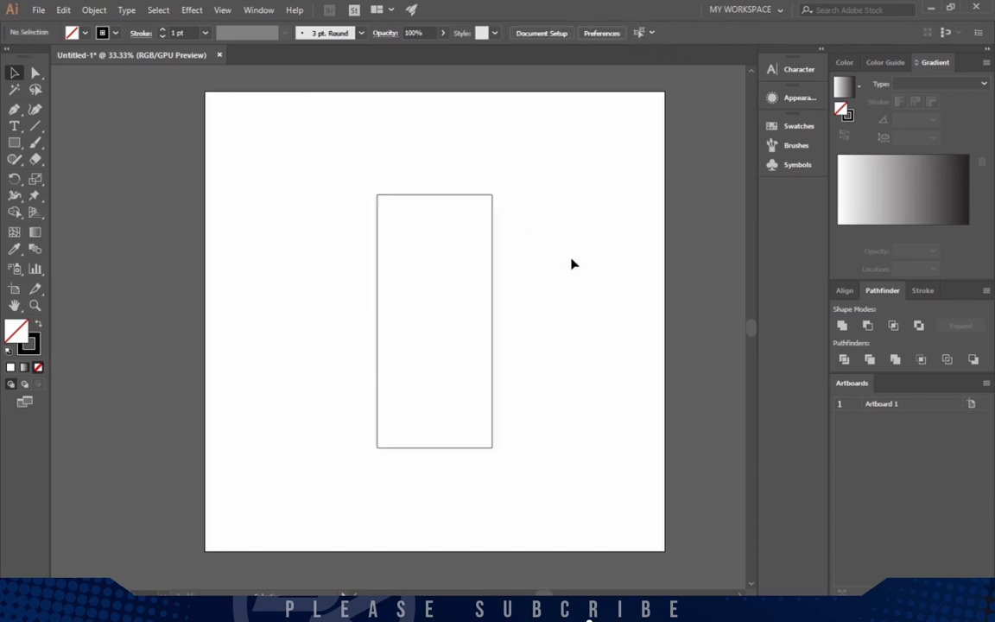
pyautogui.click(449, 196)
# Offset the tall rectangle's path by -100 px to create an inset inner rectangle
pyautogui.click(95, 10)
pyautogui.moveTo(109, 324)
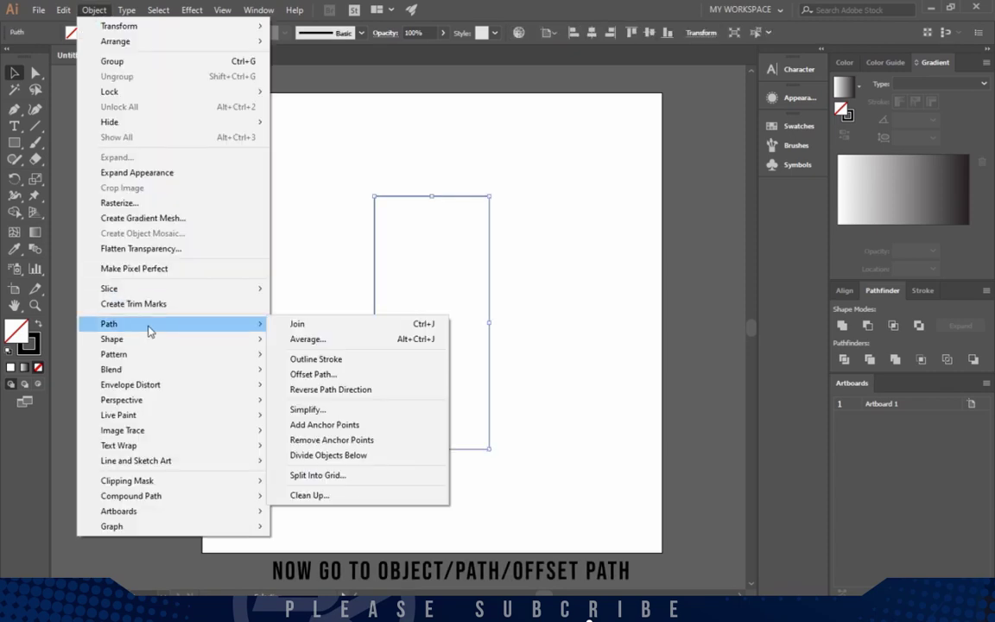
pyautogui.click(318, 376)
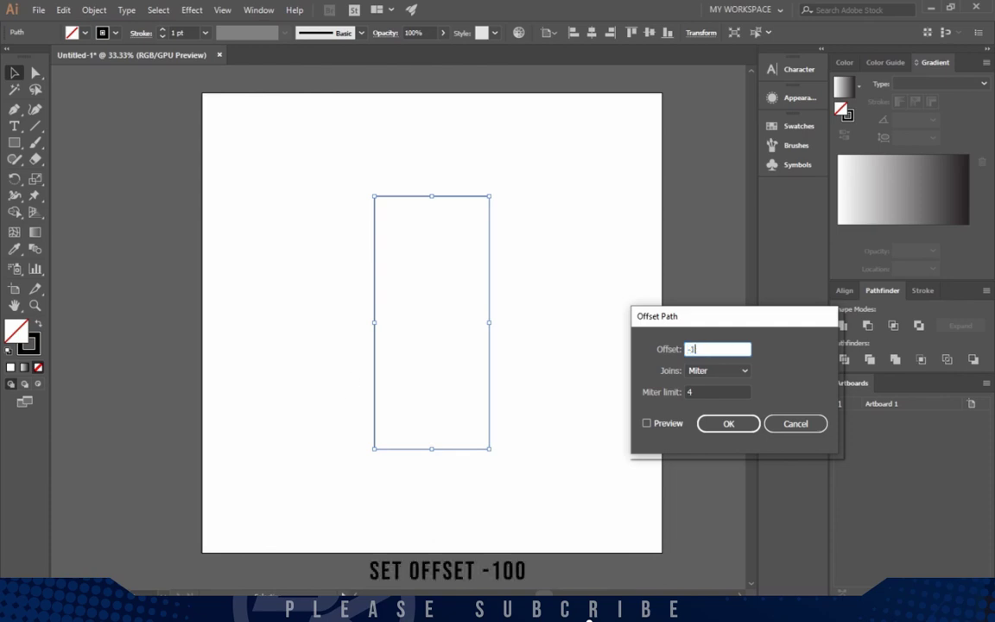
pyautogui.click(728, 423)
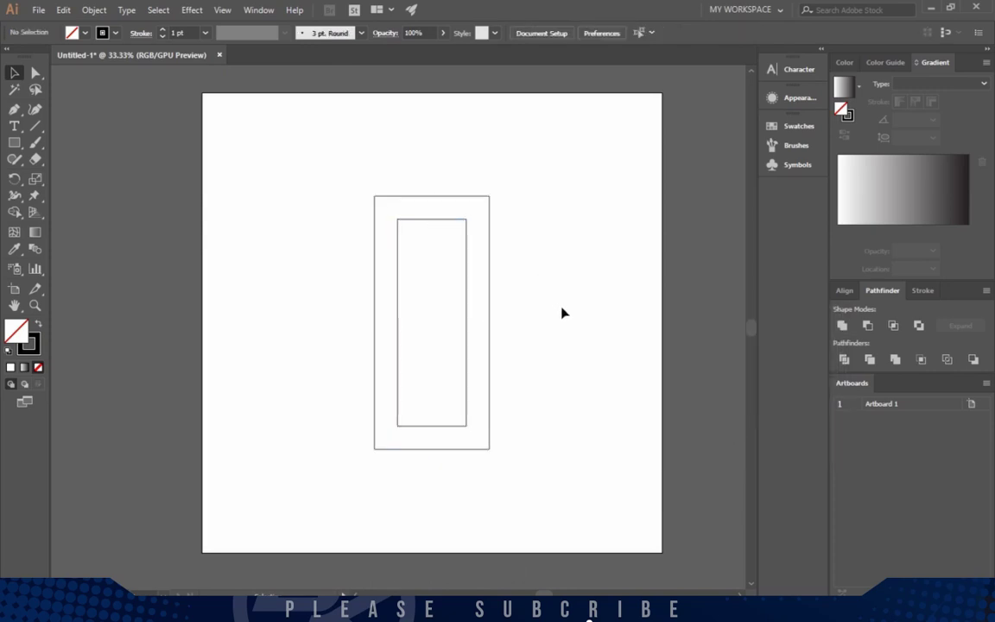
pyautogui.moveTo(562, 312); pyautogui.dragTo(435, 262)
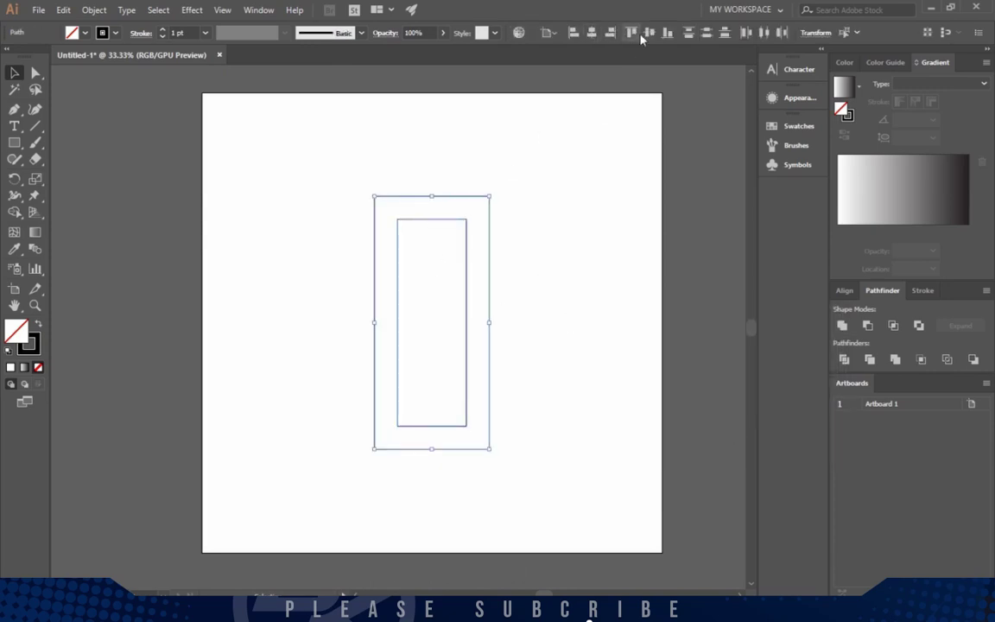
pyautogui.click(544, 324)
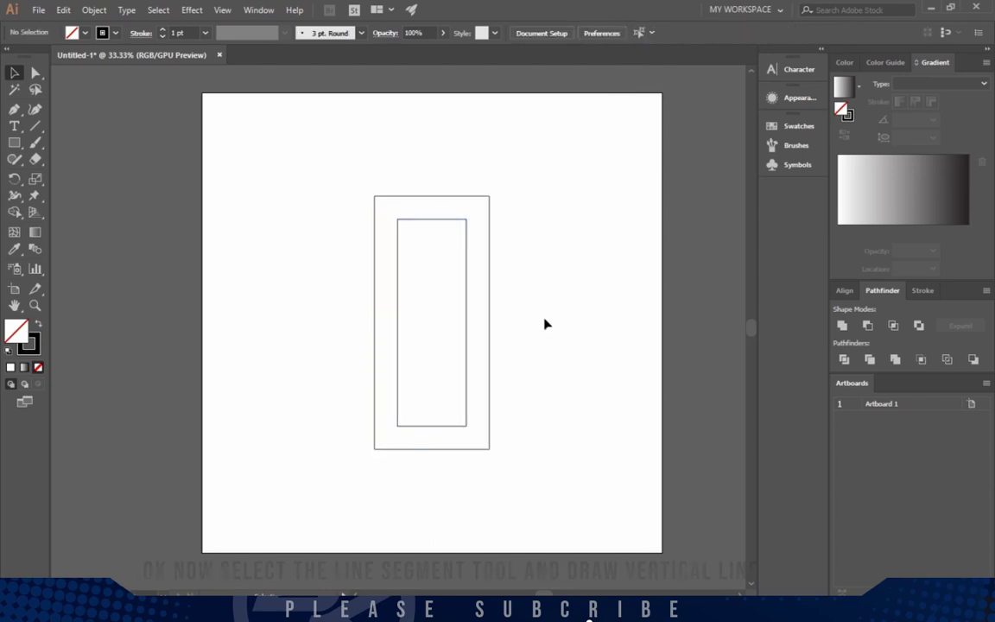
# Draw a vertical line through the centre of the rectangles
pyautogui.click(39, 128)
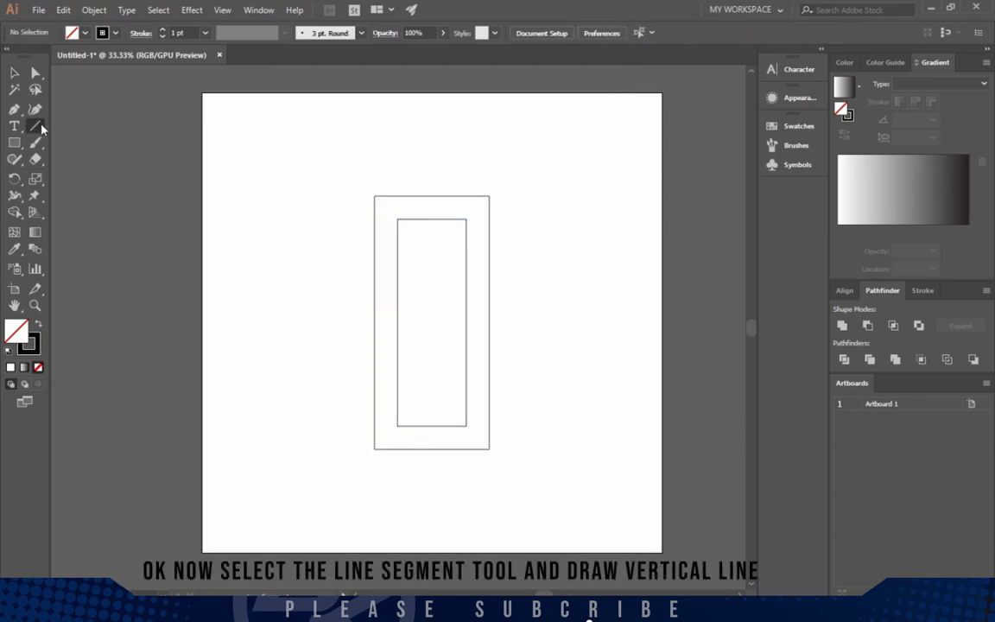
pyautogui.moveTo(432, 163); pyautogui.dragTo(432, 476)
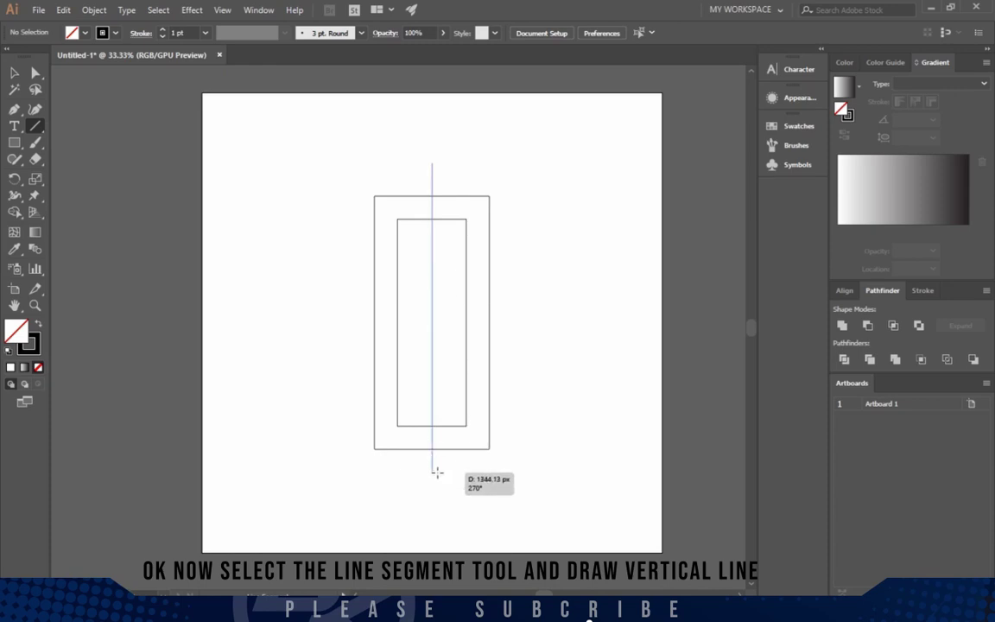
pyautogui.press('v')
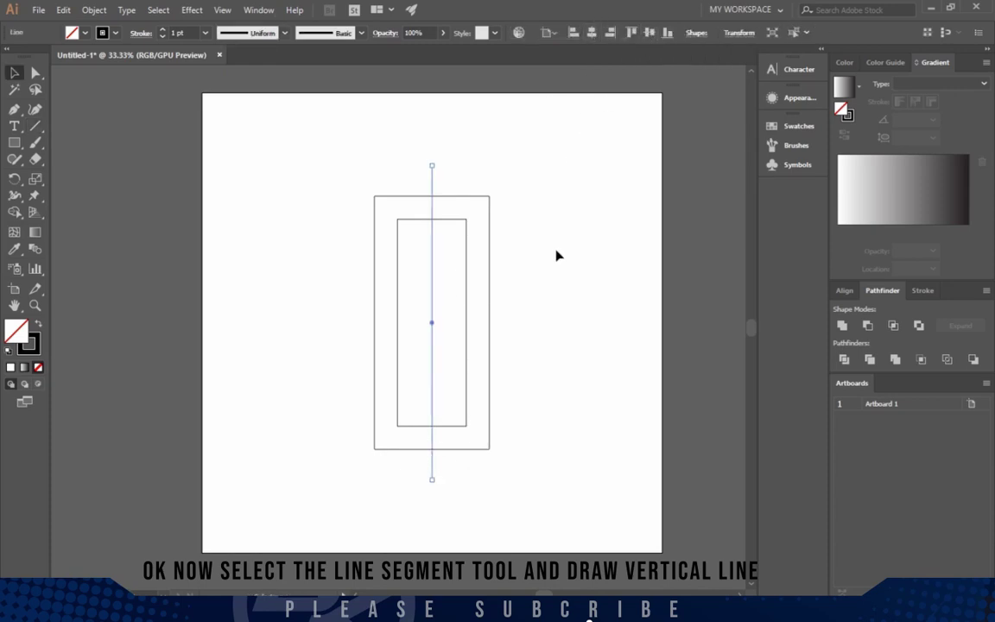
pyautogui.click(455, 191)
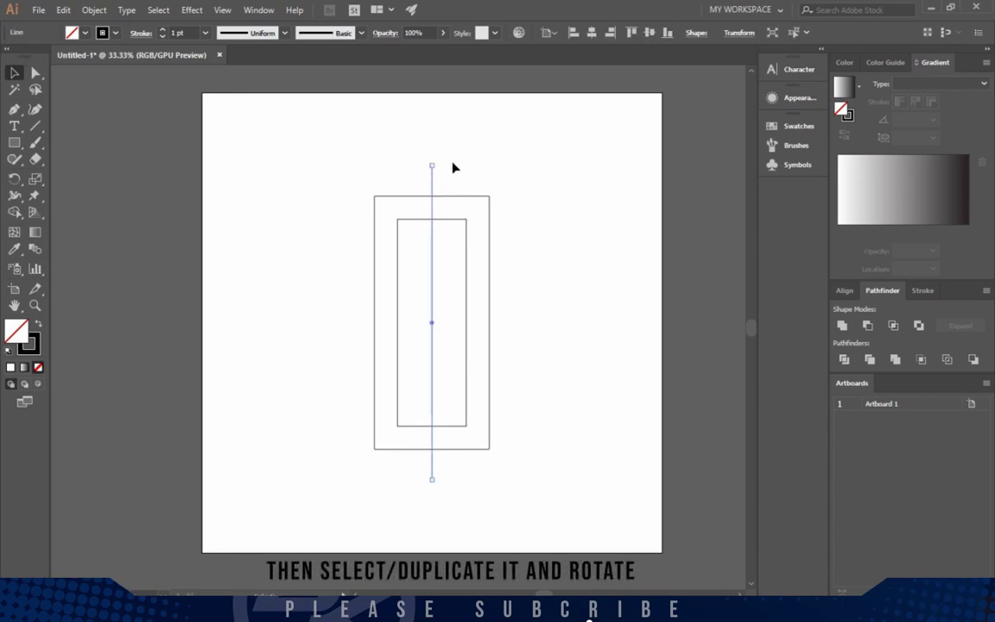
# Add a horizontal copy of the line crossing it at the centre point
pyautogui.moveTo(435, 162); pyautogui.dragTo(536, 306)
pyautogui.click(529, 351)
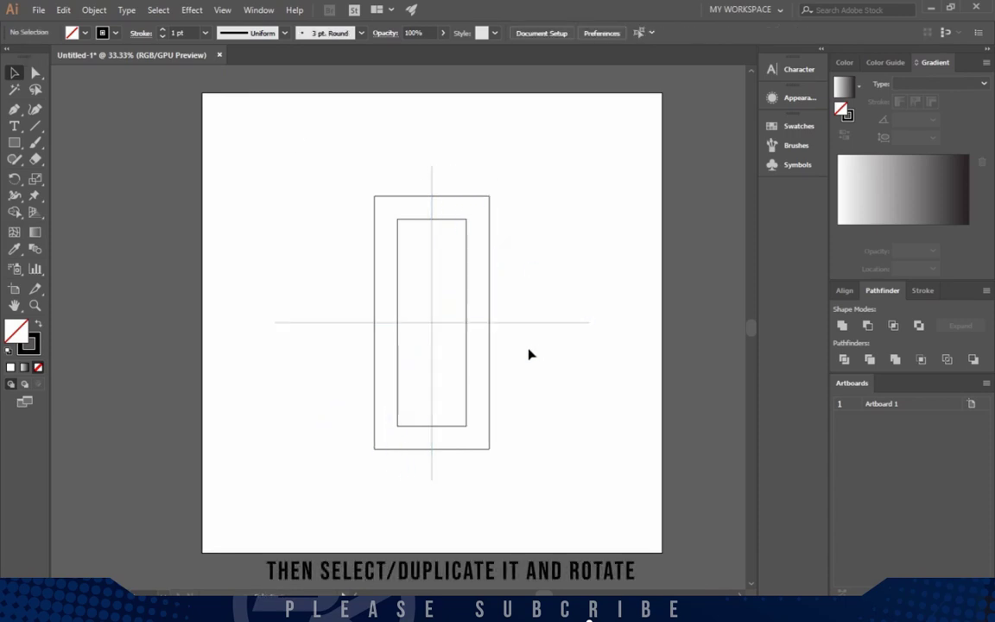
pyautogui.hotkey('ctrl', '=')
pyautogui.click(466, 298)
pyautogui.hotkey('ctrl', '-')
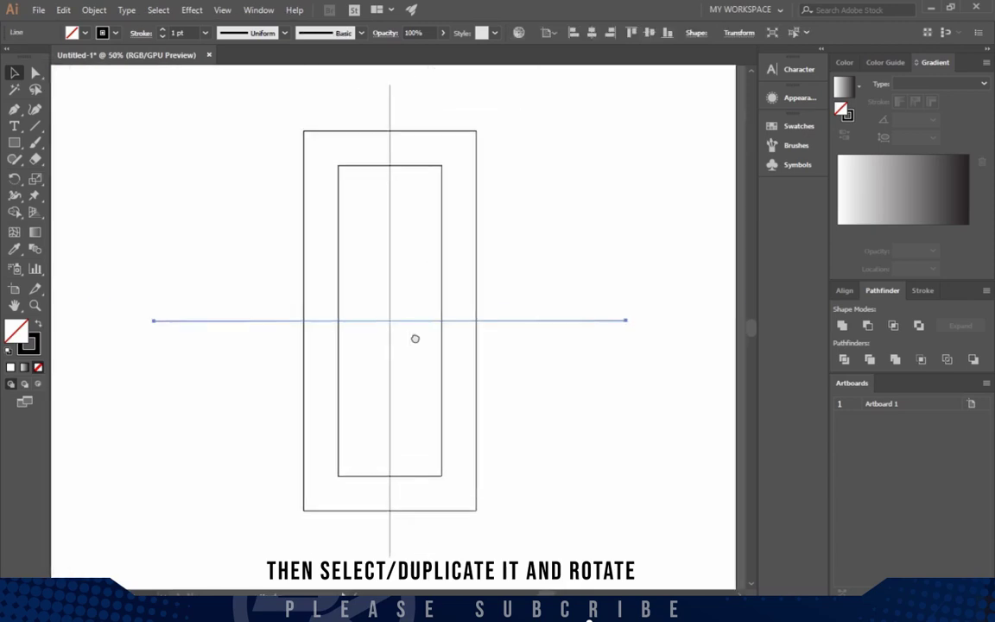
pyautogui.hotkey('ctrl', '-')
pyautogui.click(409, 292)
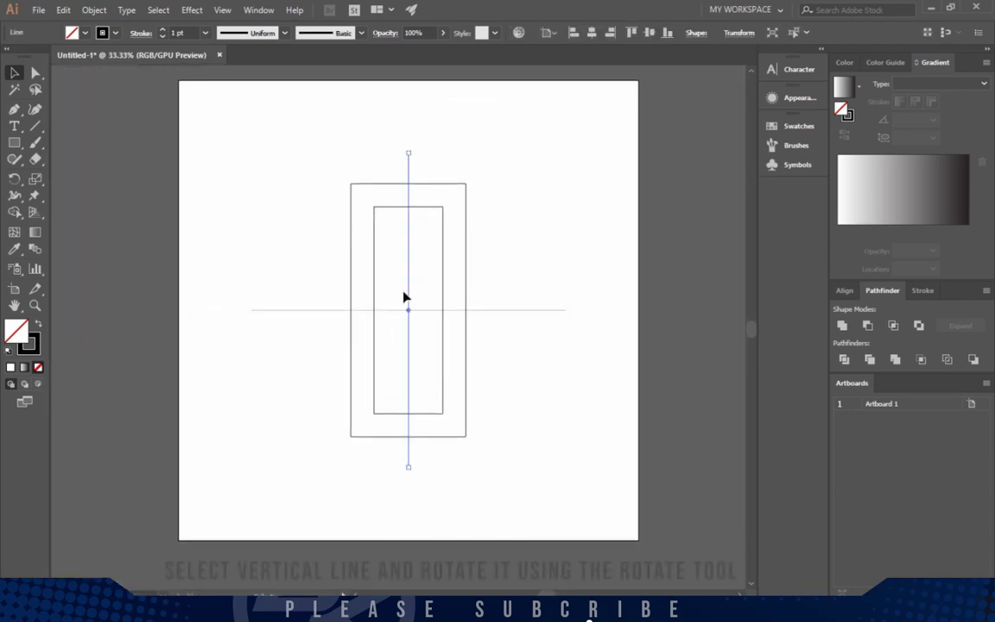
# Make a copy of the line rotated 120° to form a diagonal
pyautogui.click(14, 178)
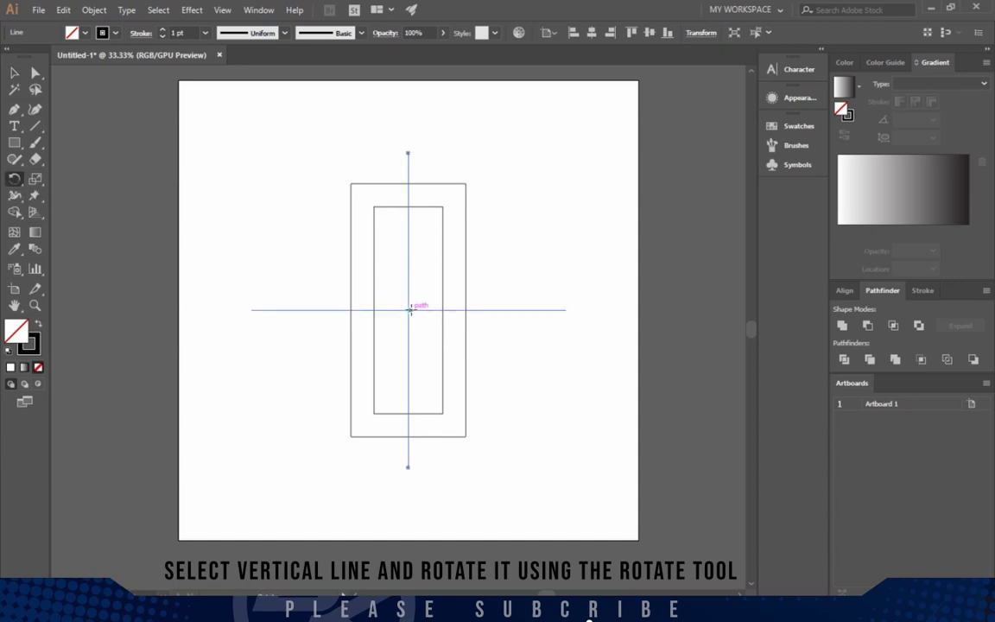
pyautogui.keyDown('alt'); pyautogui.click(409, 309); pyautogui.keyUp('alt')
pyautogui.write('120')
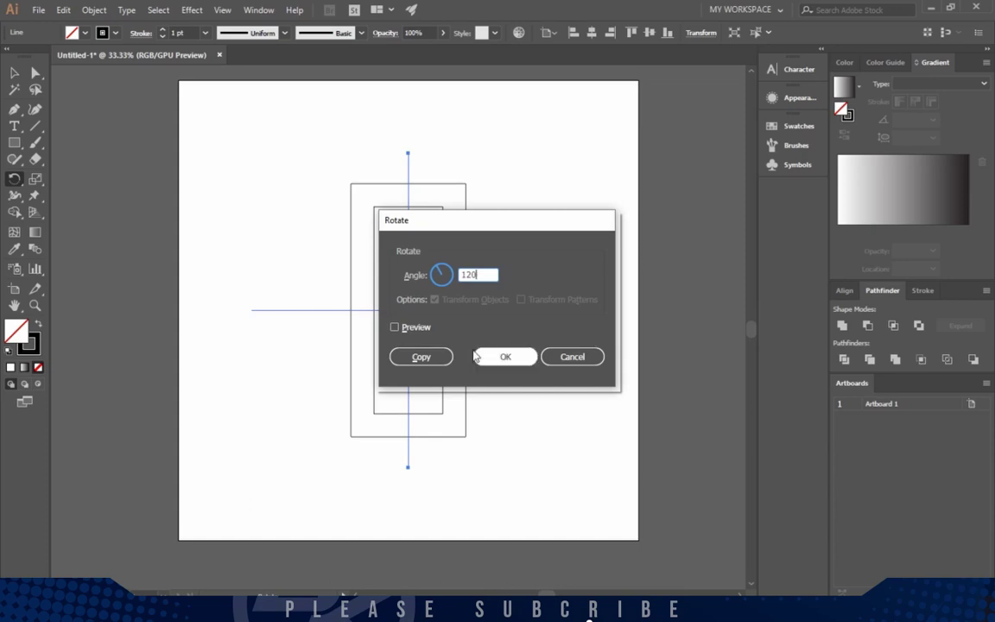
pyautogui.click(421, 356)
pyautogui.press('v')
pyautogui.click(422, 352)
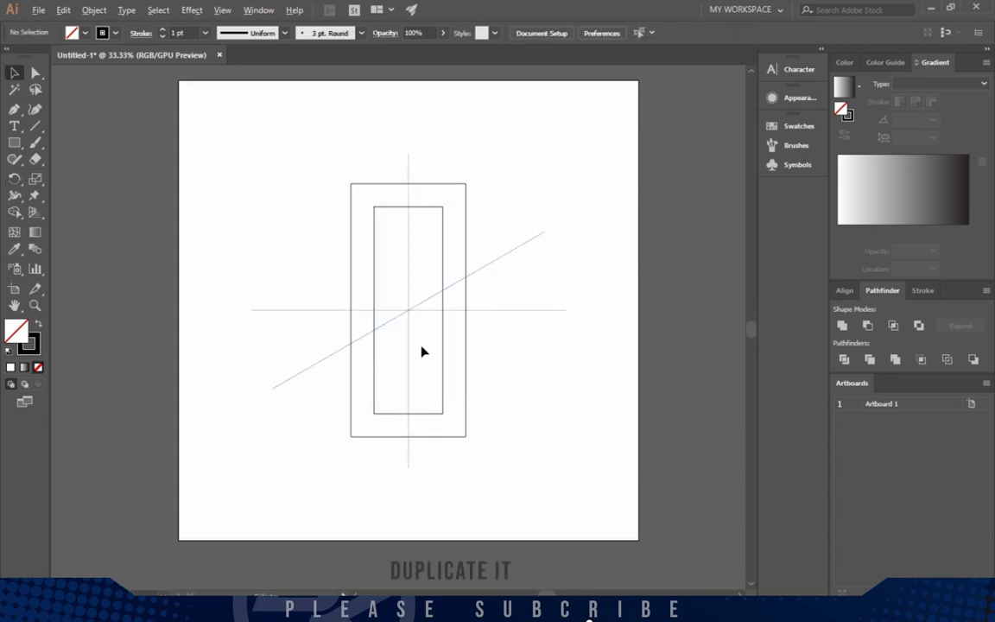
# Add parallel copies of the diagonal line above and below it
pyautogui.hotkey('ctrl', '+')
pyautogui.hotkey('ctrl', '+')
pyautogui.moveTo(420, 277); pyautogui.dragTo(417, 220)
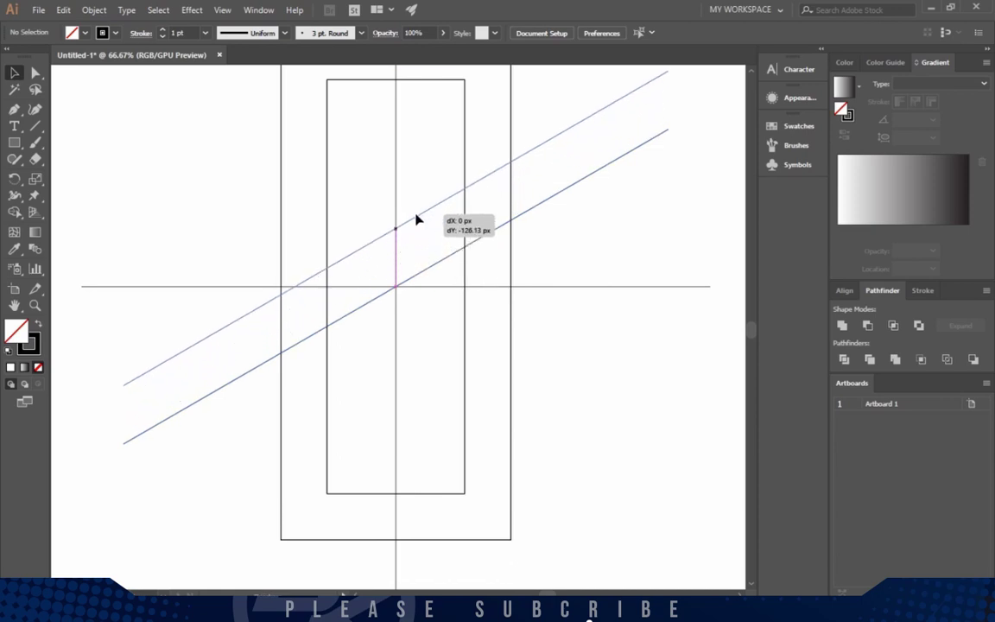
pyautogui.moveTo(416, 216); pyautogui.dragTo(417, 215)
pyautogui.keyDown('shift'); pyautogui.click(435, 265); pyautogui.keyUp('shift')
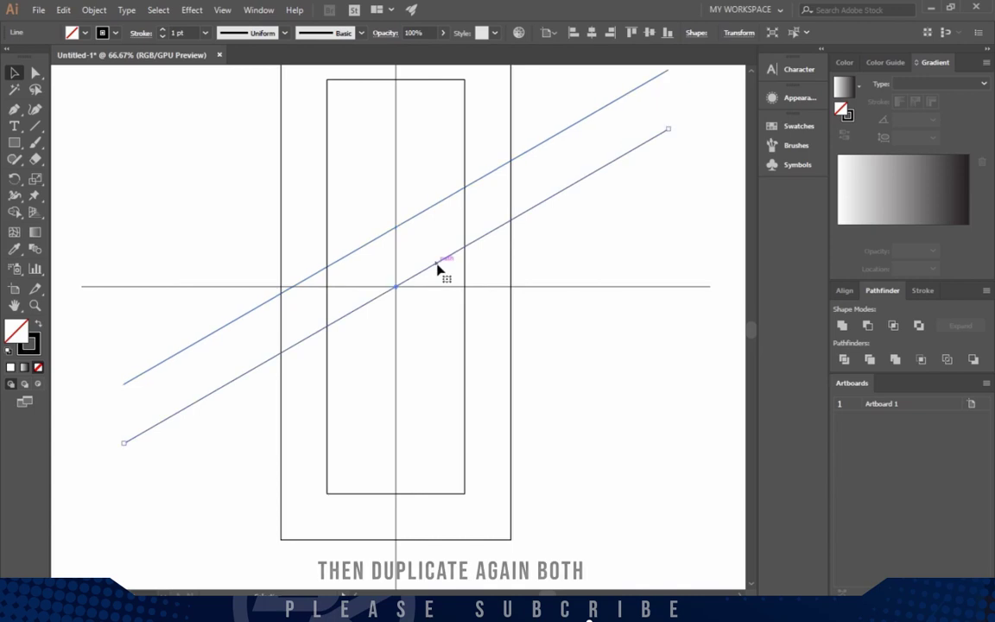
pyautogui.keyDown('shift'); pyautogui.click(406, 227); pyautogui.keyUp('shift')
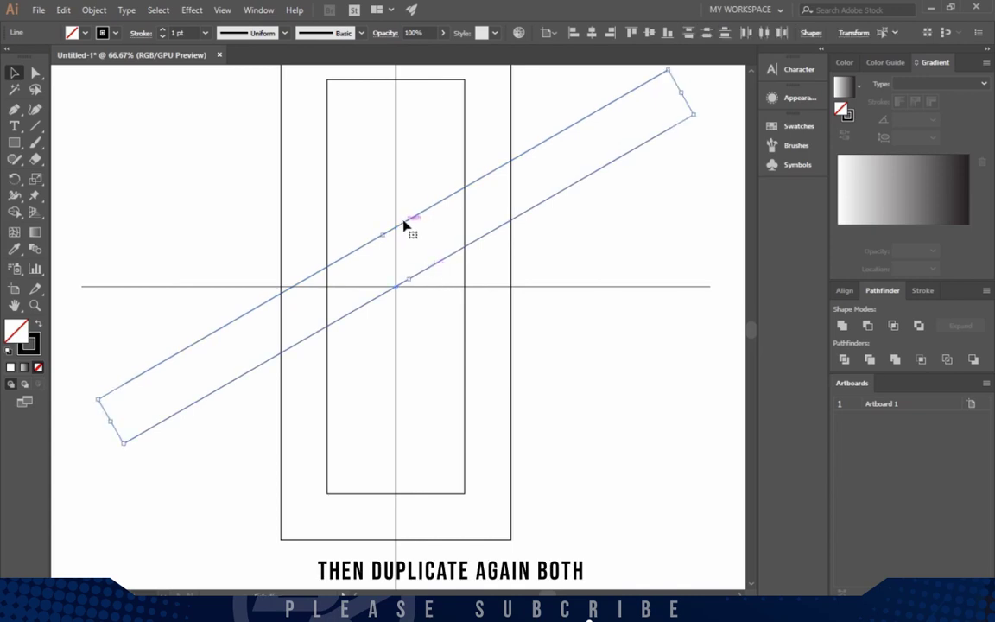
pyautogui.moveTo(406, 227); pyautogui.dragTo(423, 310)
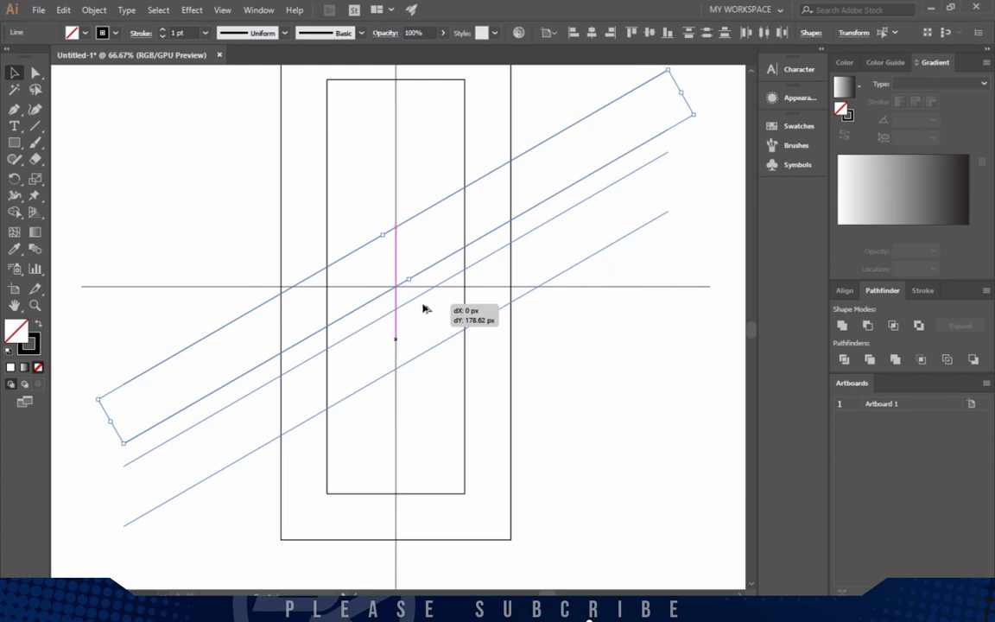
pyautogui.moveTo(423, 309); pyautogui.dragTo(423, 308)
# Nudge the diagonal pair and add offset copies, giving four parallel diagonals
pyautogui.press('Up')
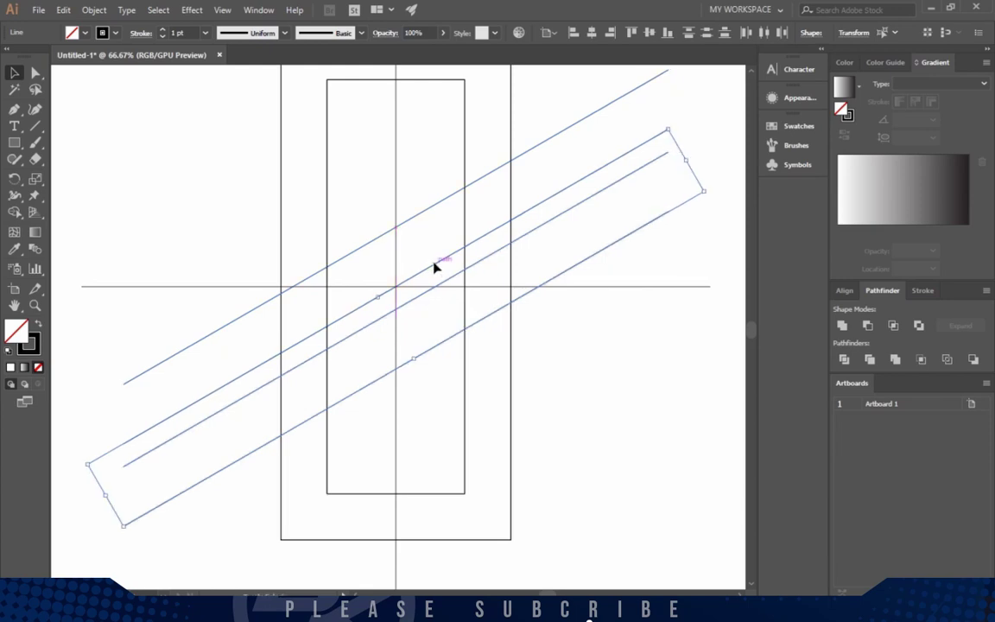
pyautogui.keyDown('shift'); pyautogui.click(427, 209); pyautogui.keyUp('shift')
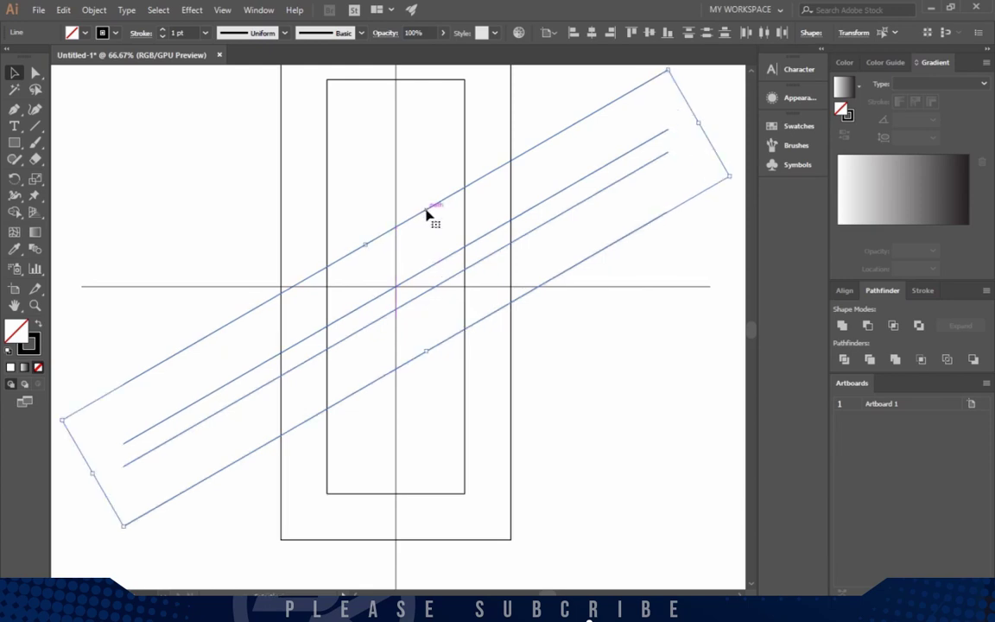
pyautogui.moveTo(427, 212); pyautogui.dragTo(423, 210)
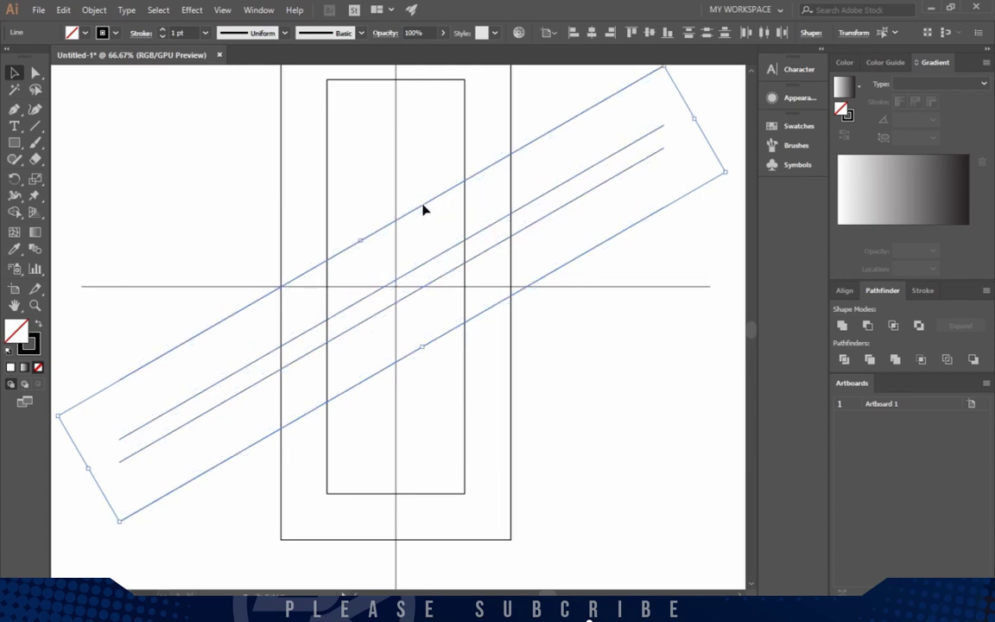
pyautogui.click(418, 162)
pyautogui.hotkey('ctrl', '-')
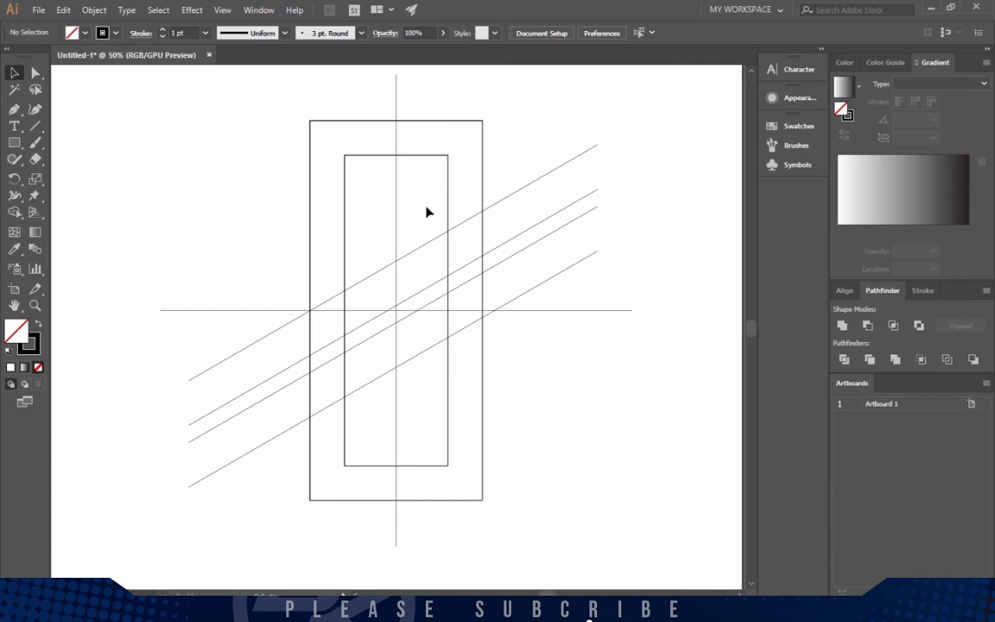
# Copy the top diagonal so it runs through the inner rectangle's top-left corner
pyautogui.hotkey('ctrl', '=')
pyautogui.moveTo(436, 411); pyautogui.dragTo(409, 223)
pyautogui.scroll(5, 426, 230)
pyautogui.scroll(4, 413, 276)
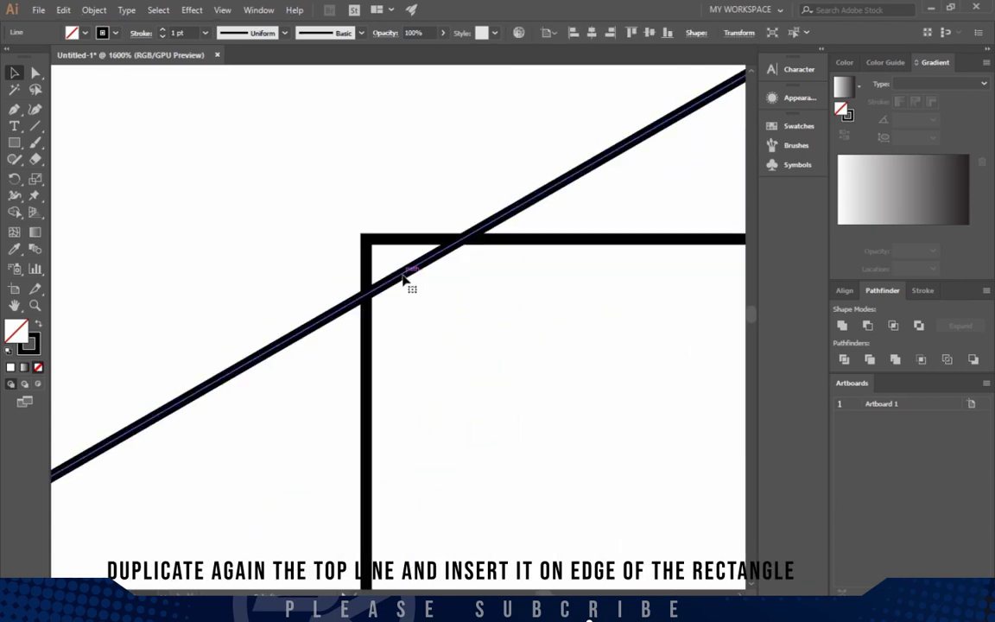
pyautogui.moveTo(403, 276); pyautogui.dragTo(386, 251)
pyautogui.scroll(-5, 402, 294)
pyautogui.scroll(-4, 461, 353)
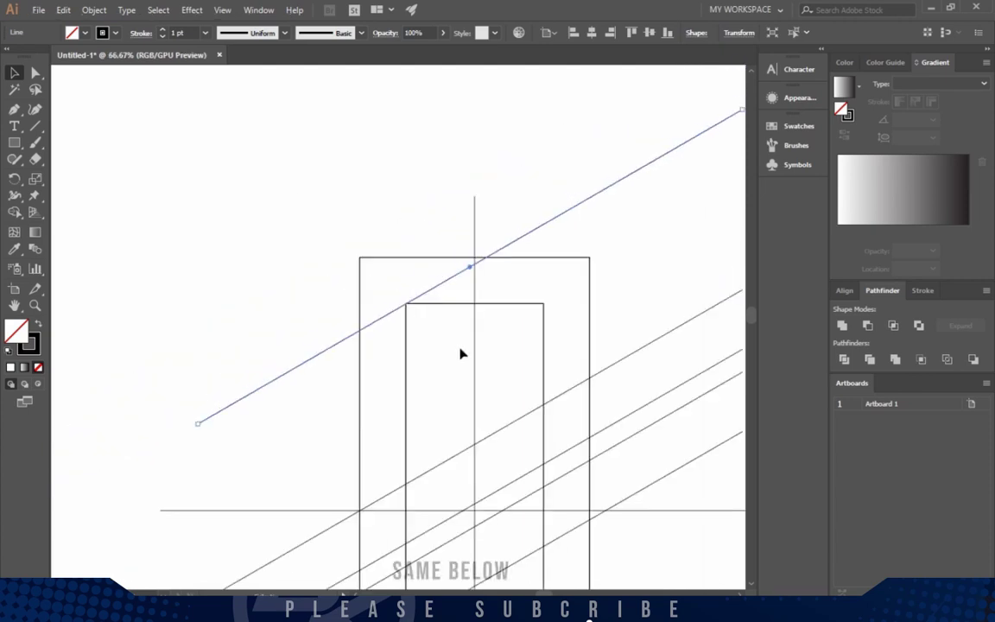
pyautogui.click(406, 320)
# Add another parallel copy of a lower diagonal line
pyautogui.scroll(-2, 391, 256)
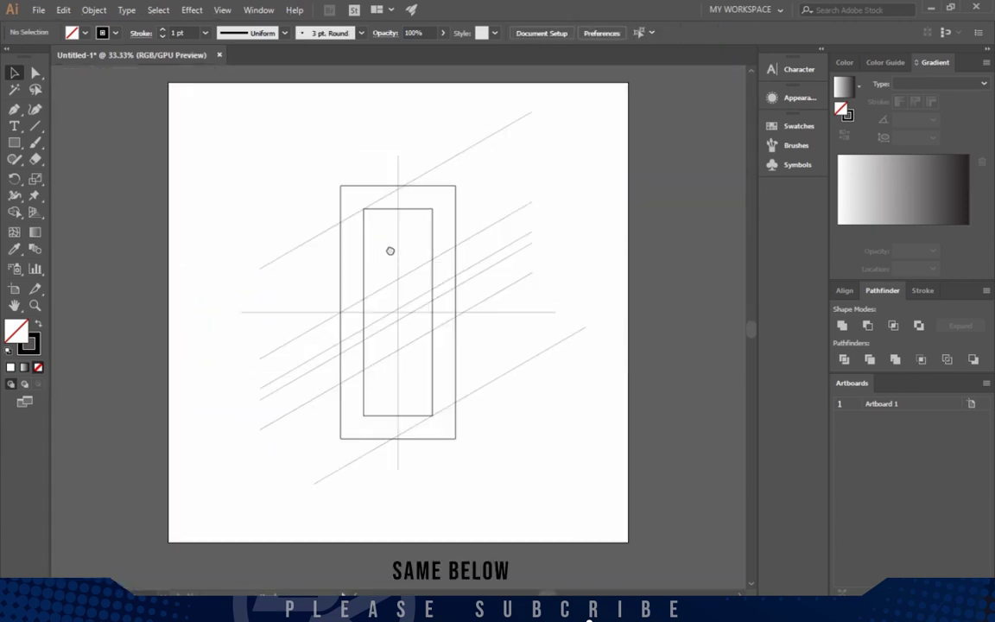
pyautogui.moveTo(390, 250); pyautogui.dragTo(399, 246)
pyautogui.scroll(1, 399, 251)
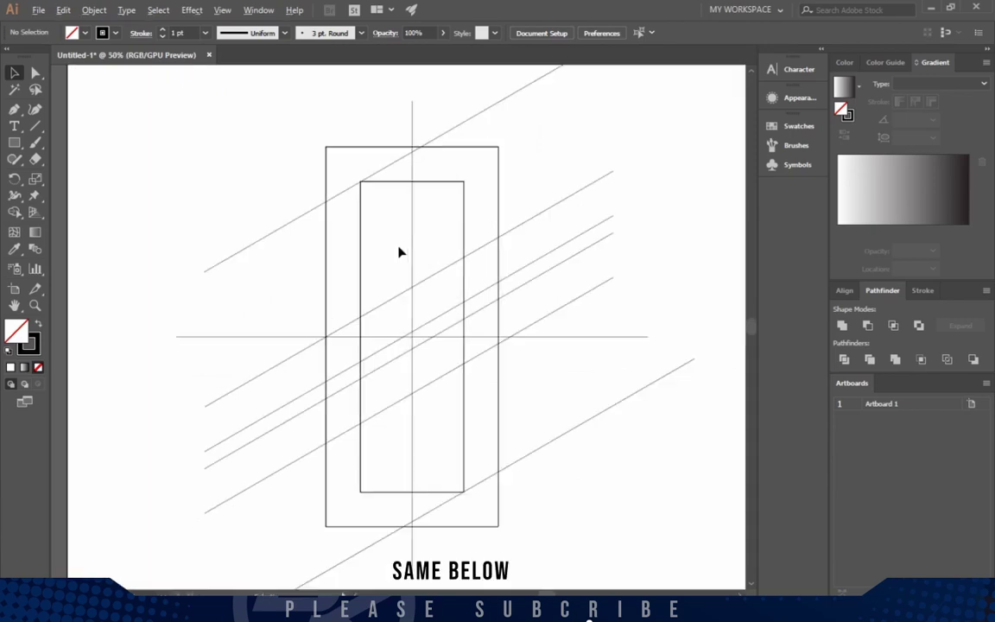
pyautogui.scroll(1, 395, 333)
pyautogui.moveTo(397, 292); pyautogui.dragTo(391, 271)
pyautogui.click(374, 229)
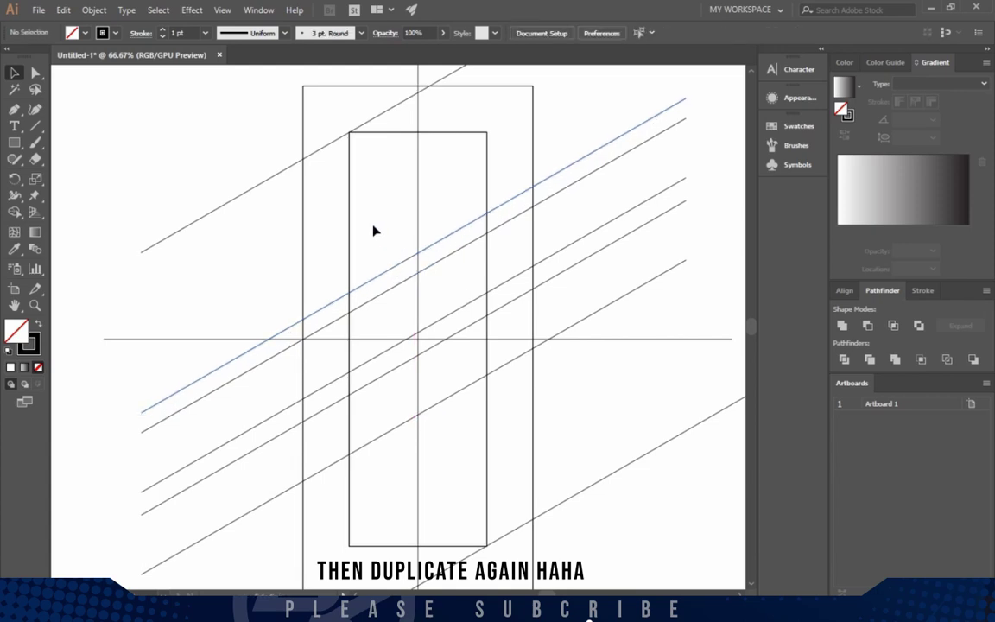
pyautogui.scroll(-1, 373, 229)
pyautogui.moveTo(375, 218); pyautogui.dragTo(372, 229)
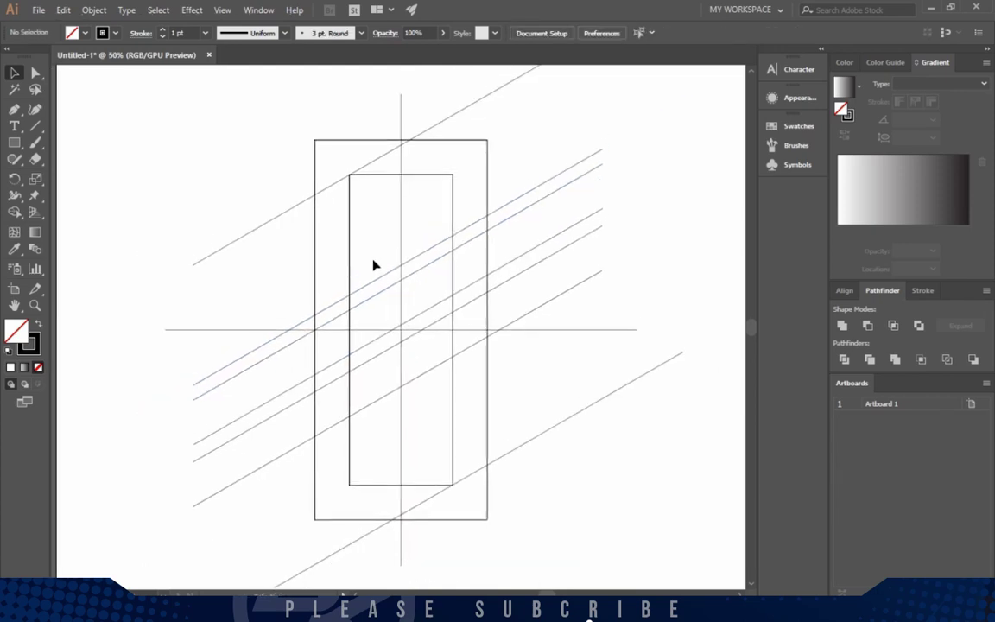
pyautogui.click(382, 292)
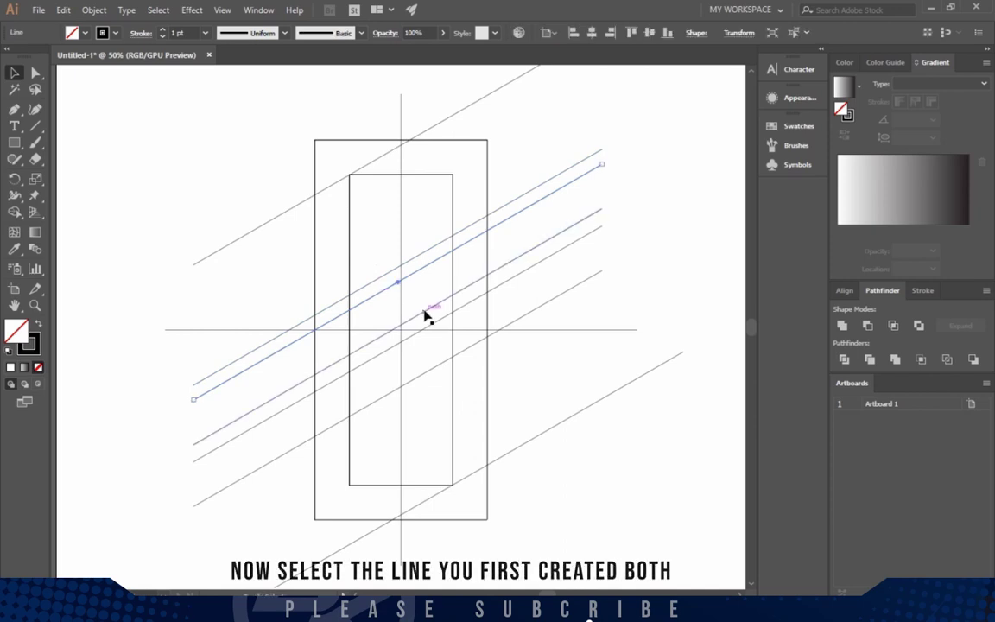
# Mirror copies of the two selected diagonals across a horizontal axis on the vertical guide
pyautogui.press('o')
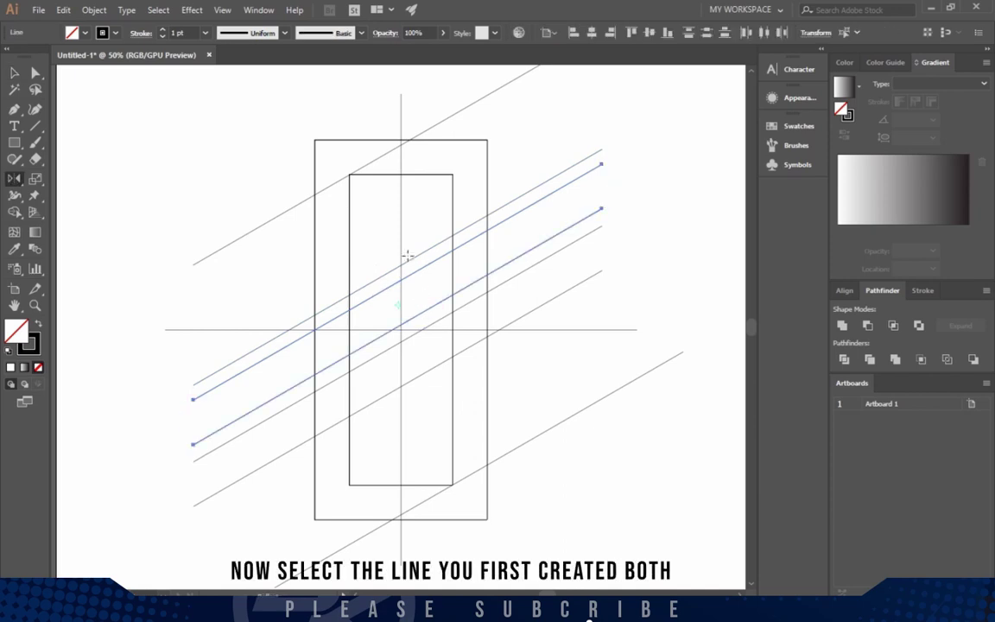
pyautogui.keyDown('alt'); pyautogui.click(402, 247); pyautogui.keyUp('alt')
pyautogui.click(477, 260)
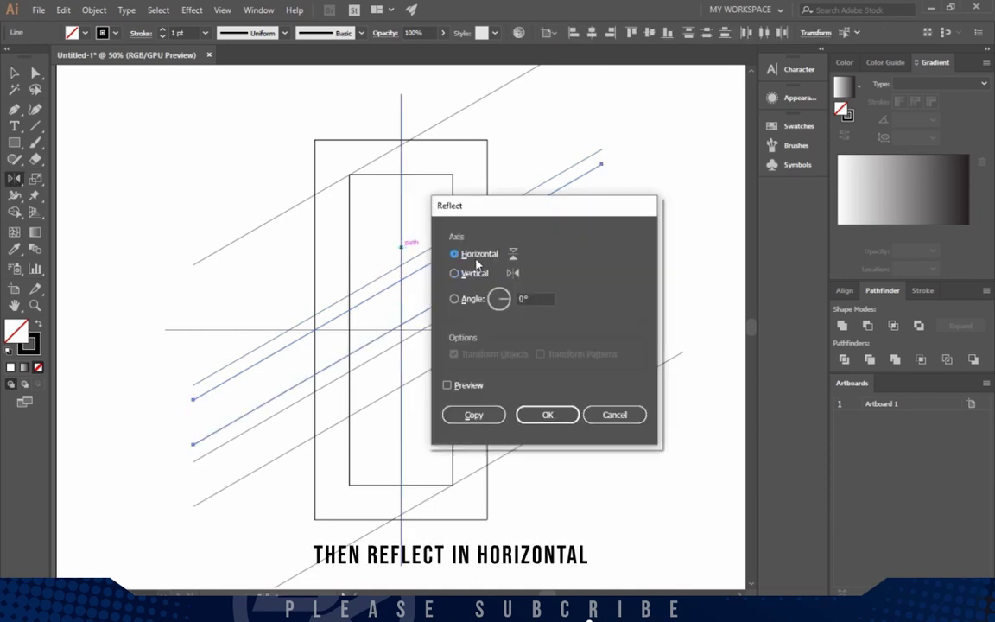
pyautogui.click(493, 417)
pyautogui.press('v')
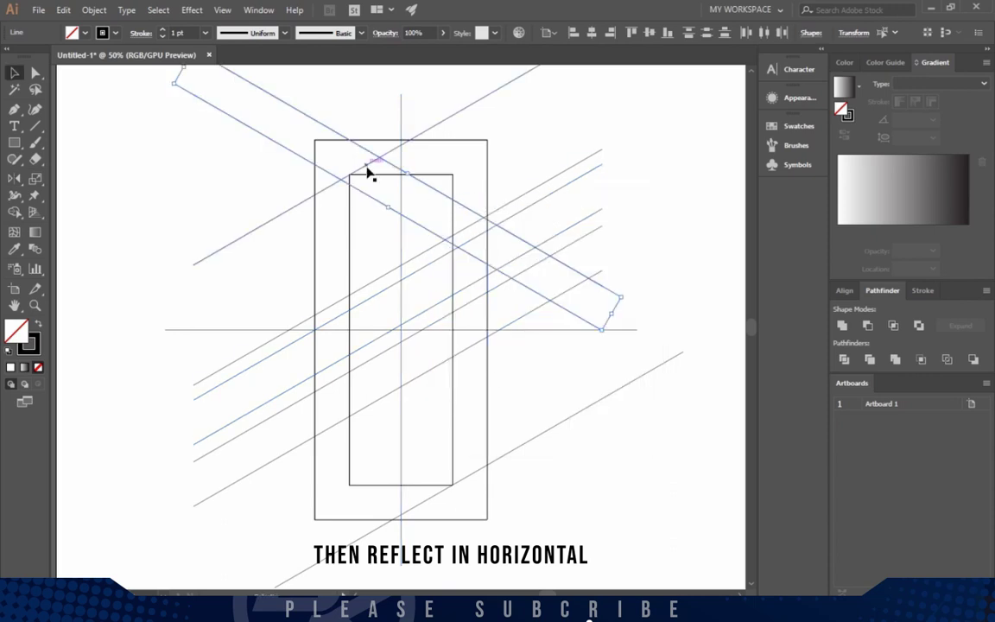
# Move the mirrored lines toward the rectangle edges and rotate them steeper
pyautogui.scroll(1, 372, 171)
pyautogui.moveTo(404, 167); pyautogui.dragTo(396, 197)
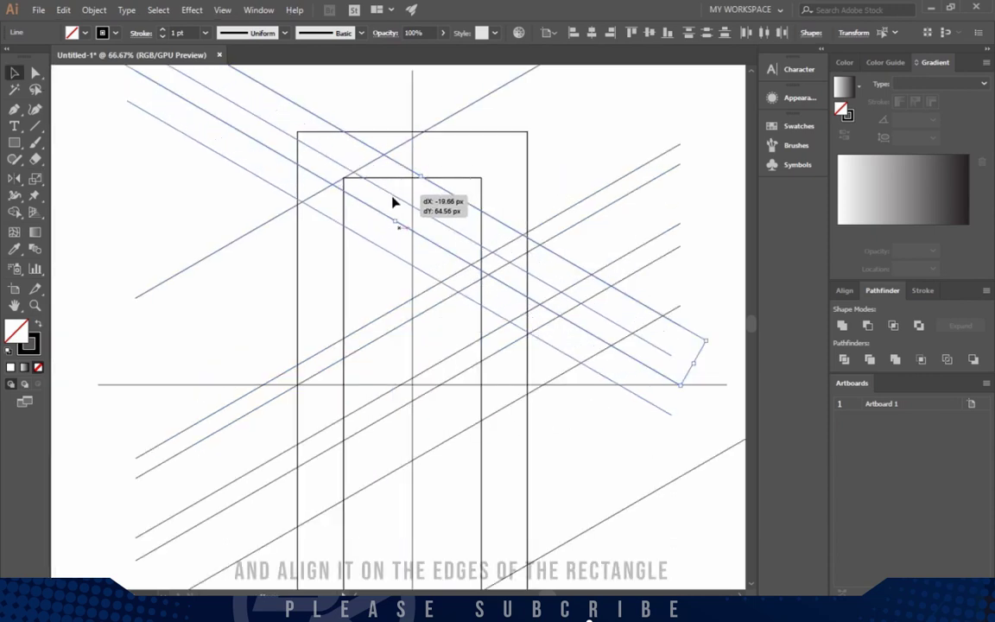
pyautogui.moveTo(679, 419); pyautogui.dragTo(629, 454)
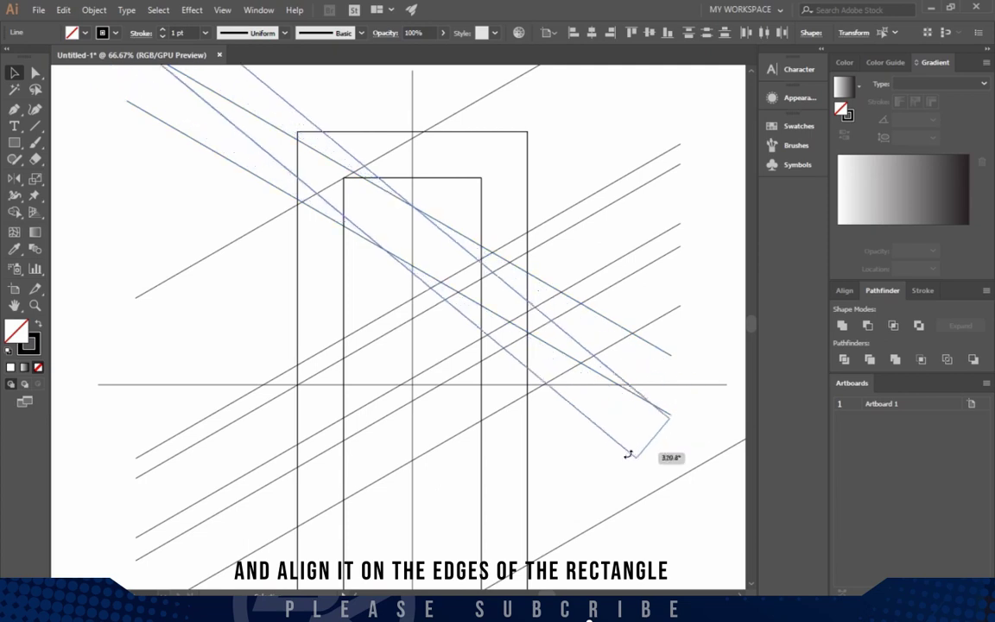
pyautogui.scroll(3, 337, 139)
pyautogui.moveTo(361, 164); pyautogui.dragTo(292, 208)
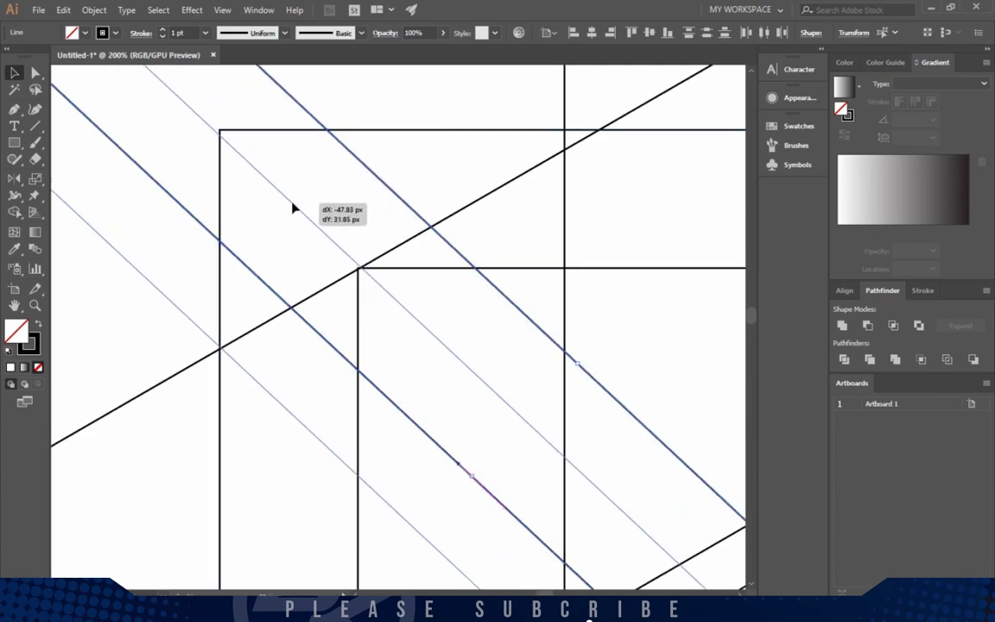
# Nudge the mirrored lines onto the rectangle corner intersection
pyautogui.scroll(-3, 319, 235)
pyautogui.scroll(2, 668, 539)
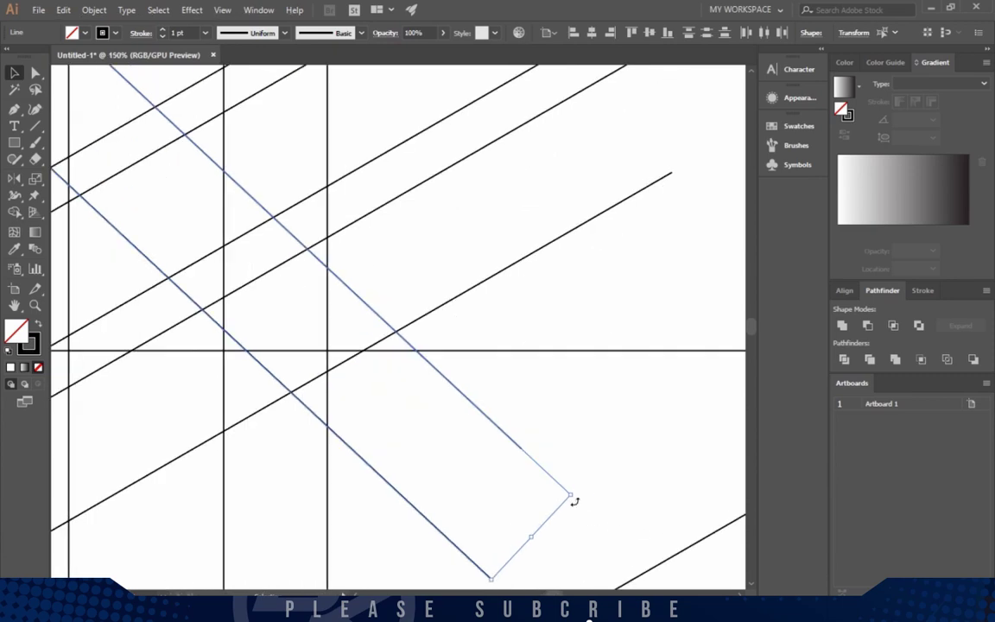
pyautogui.scroll(-3, 572, 505)
pyautogui.scroll(2, 375, 329)
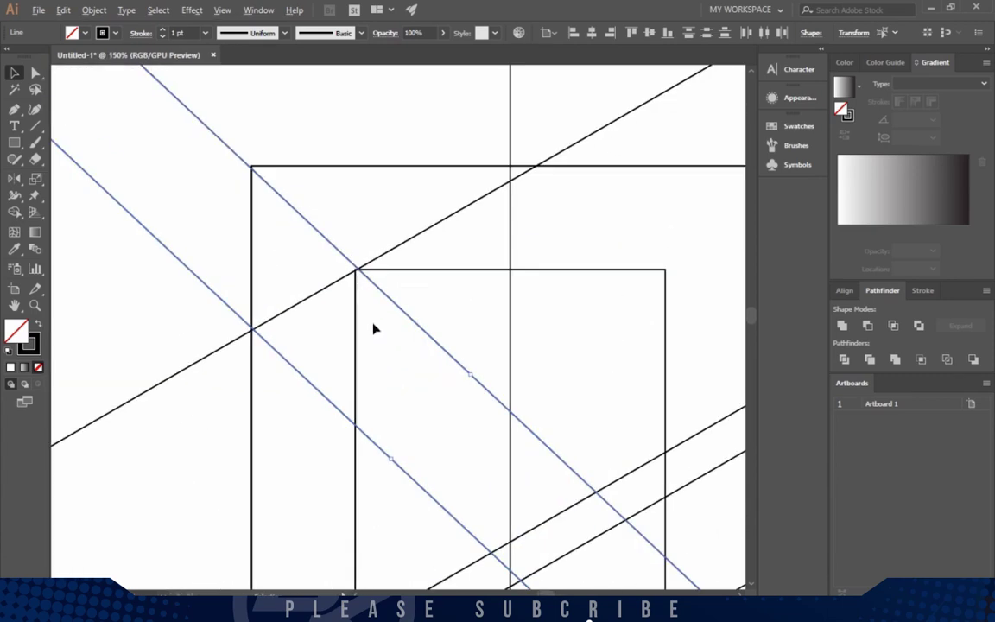
pyautogui.scroll(3, 335, 242)
pyautogui.scroll(1, 363, 277)
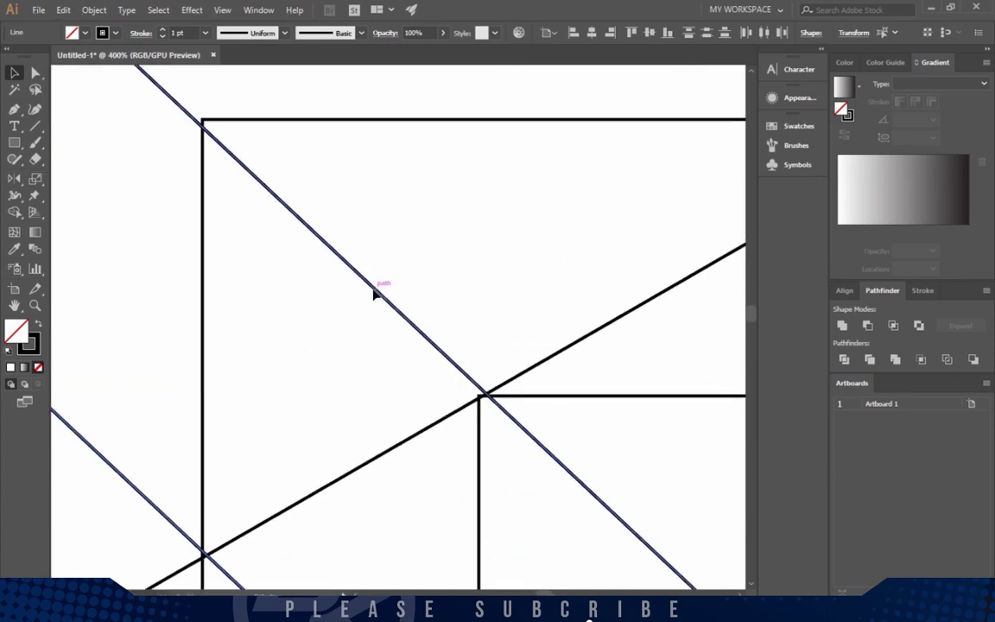
pyautogui.moveTo(374, 294); pyautogui.dragTo(371, 295)
pyautogui.scroll(-6, 370, 296)
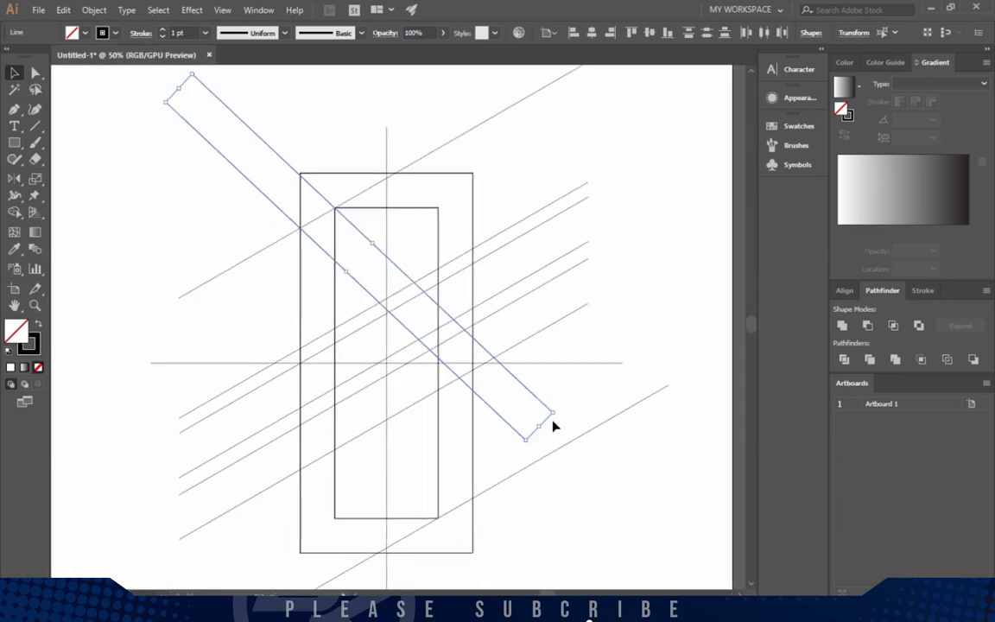
pyautogui.scroll(2, 555, 425)
pyautogui.scroll(-2, 416, 262)
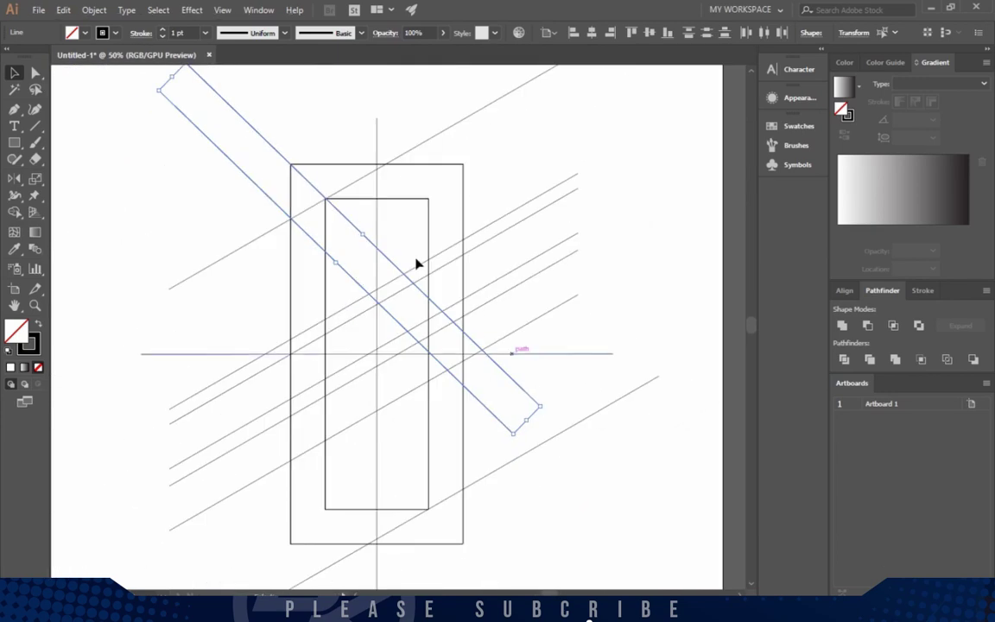
pyautogui.scroll(3, 306, 246)
pyautogui.scroll(2, 306, 246)
pyautogui.scroll(1, 345, 305)
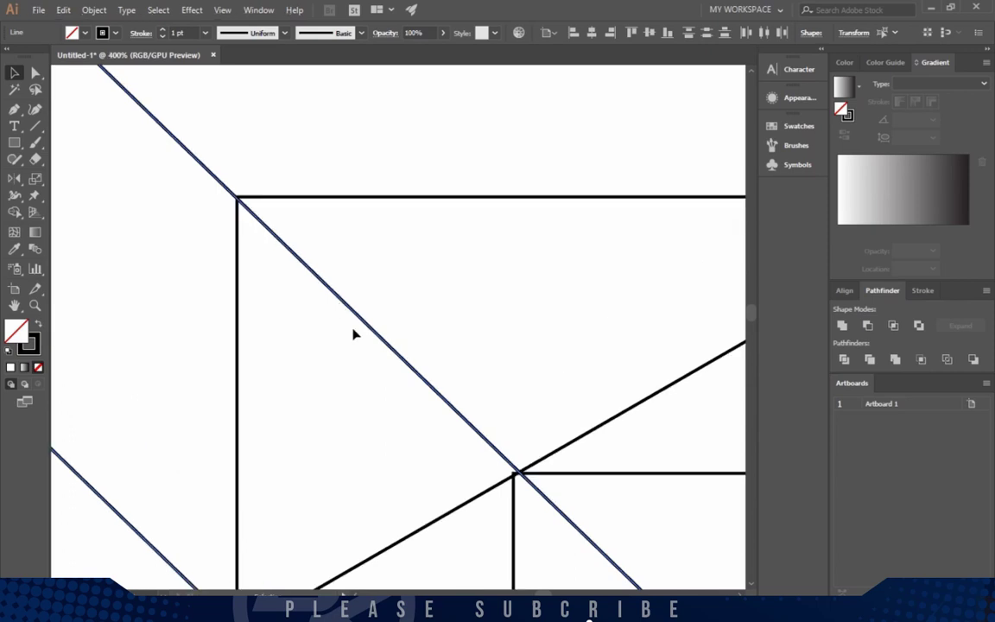
pyautogui.moveTo(382, 338); pyautogui.dragTo(376, 342)
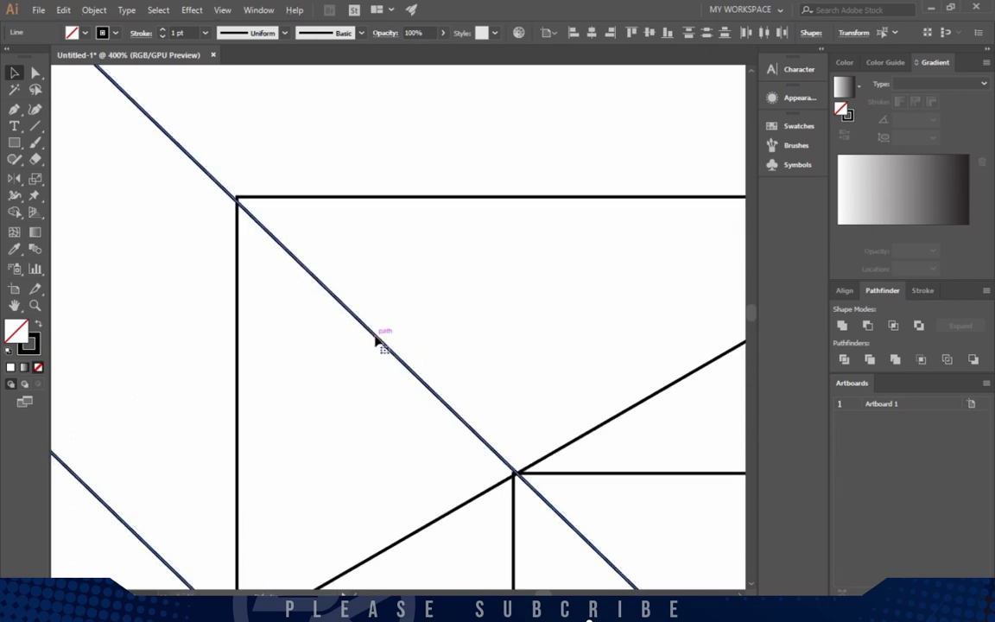
# Refine the mirrored lines' angle and zoom around to check their alignment
pyautogui.scroll(-4, 377, 340)
pyautogui.scroll(2, 268, 241)
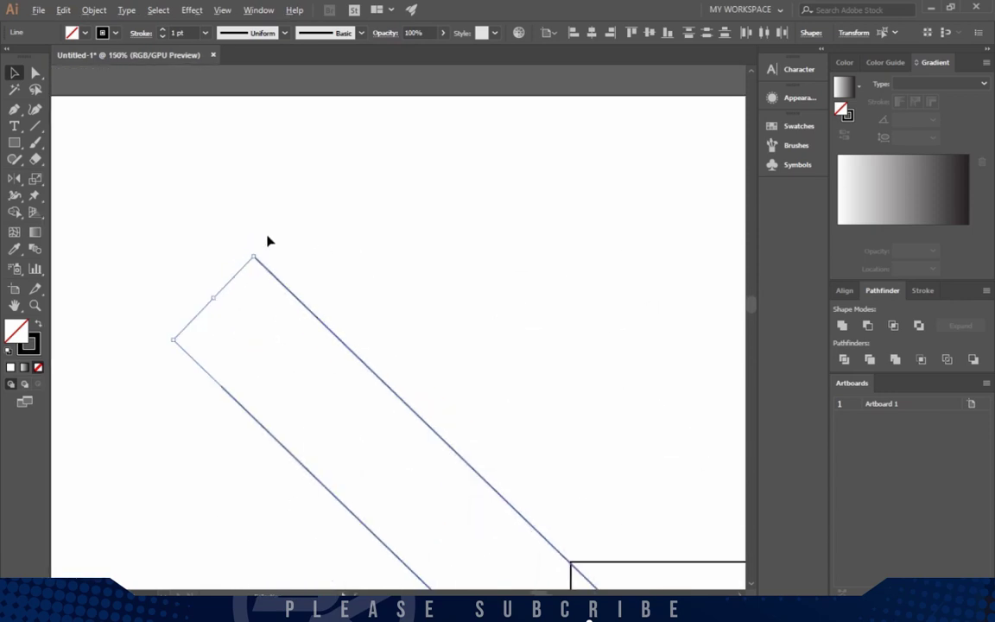
pyautogui.moveTo(253, 250); pyautogui.dragTo(267, 257)
pyautogui.scroll(-1, 270, 250)
pyautogui.scroll(2, 539, 519)
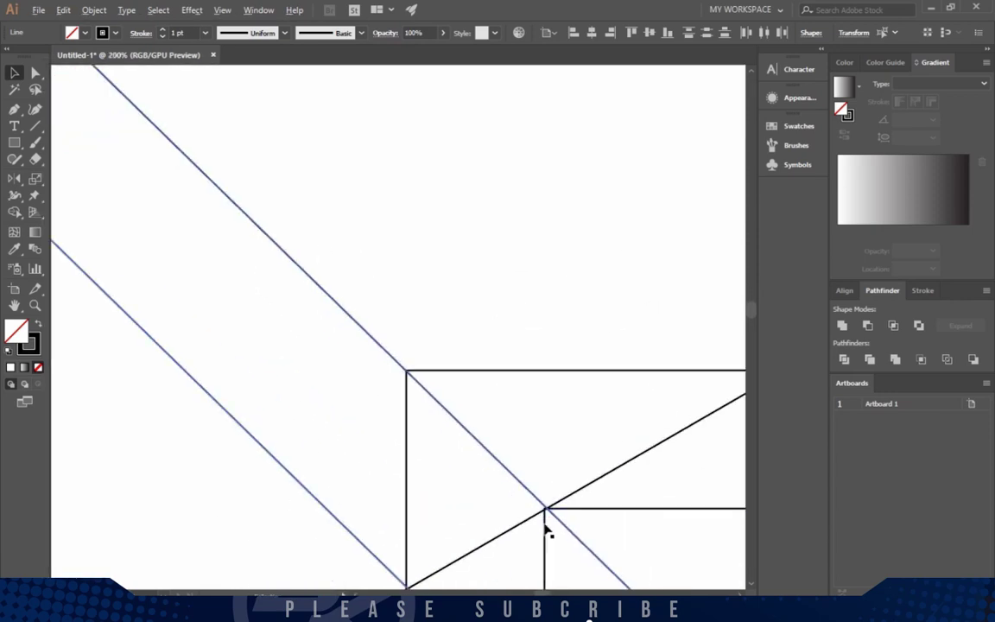
pyautogui.scroll(3, 546, 527)
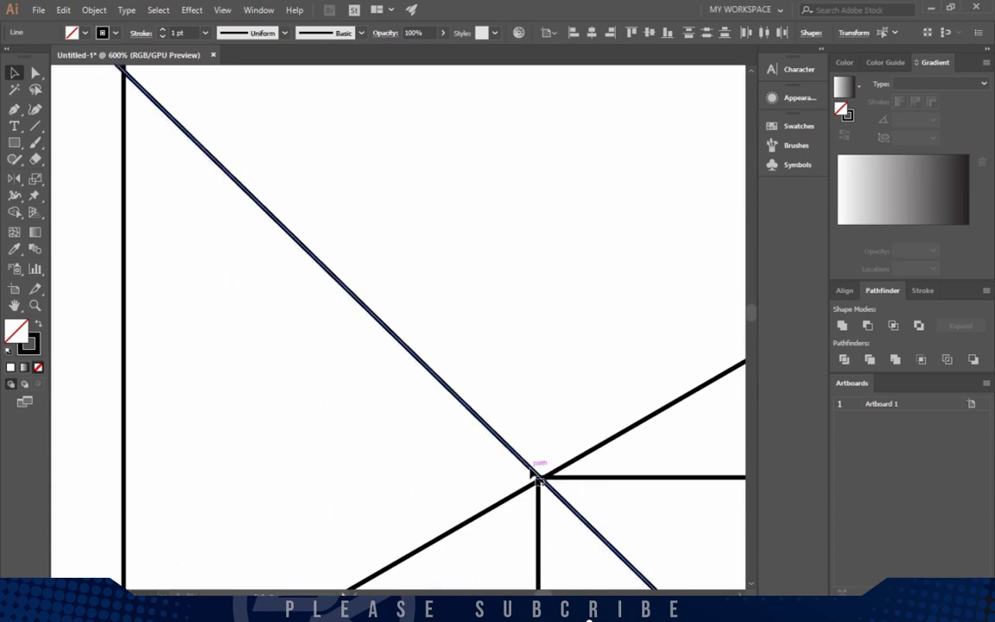
pyautogui.scroll(-1, 463, 406)
pyautogui.scroll(2, 484, 432)
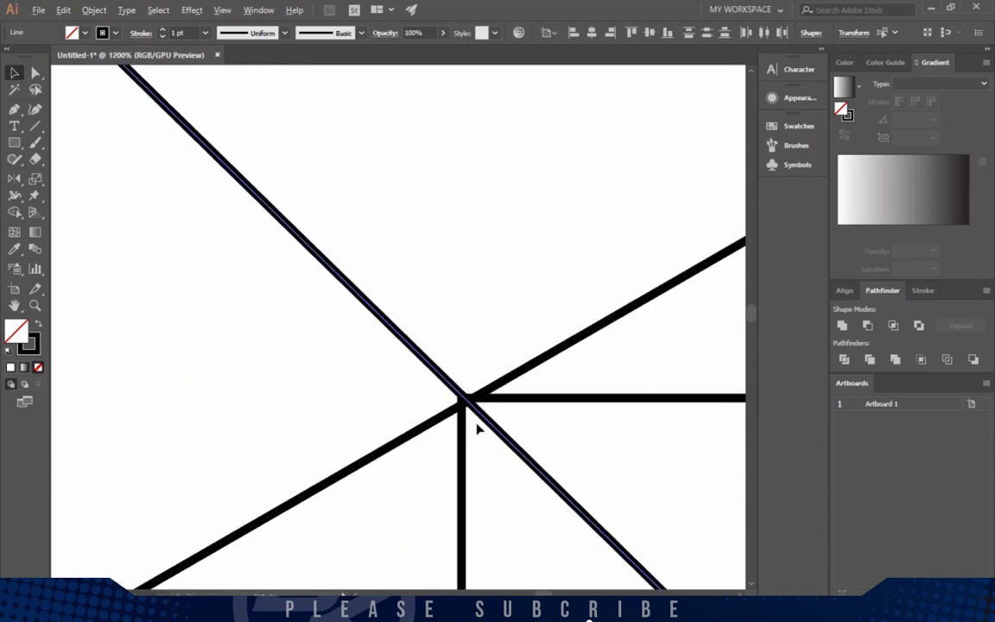
pyautogui.scroll(3, 464, 408)
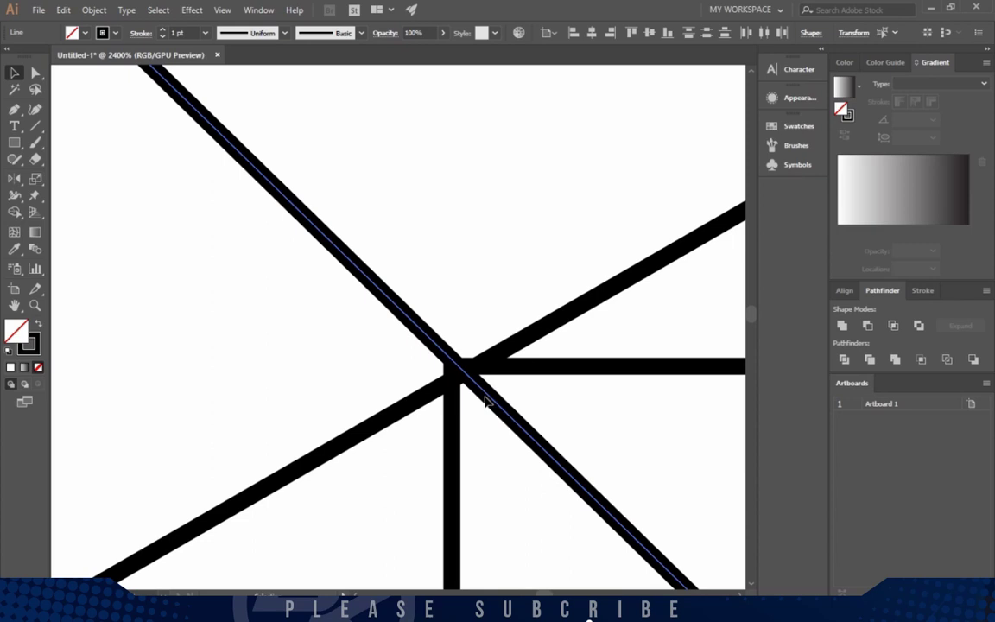
pyautogui.scroll(-2, 481, 402)
pyautogui.scroll(-2, 484, 398)
pyautogui.scroll(-3, 467, 382)
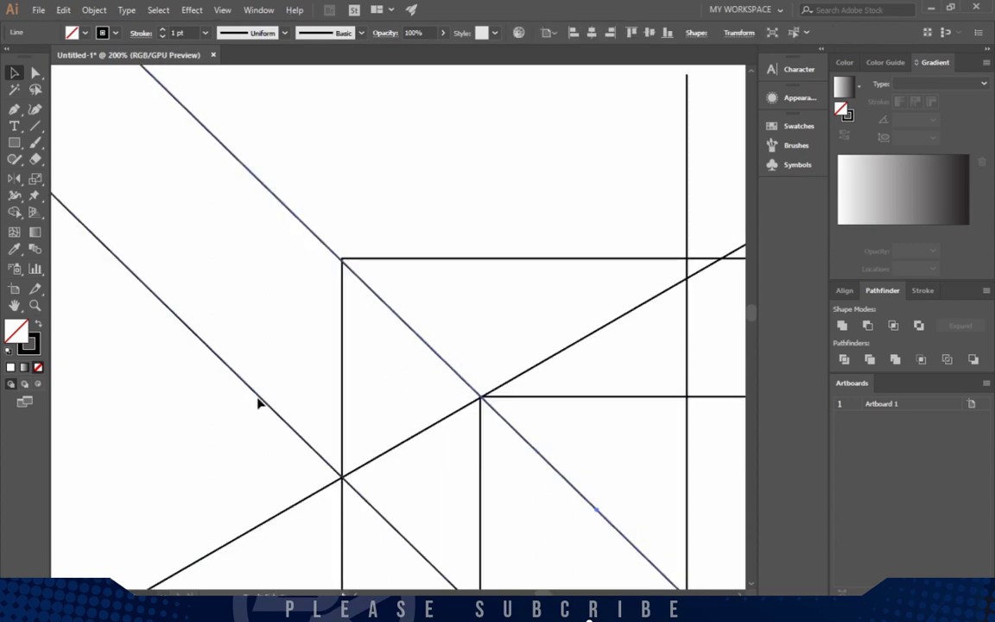
pyautogui.scroll(1, 491, 396)
pyautogui.scroll(4, 491, 399)
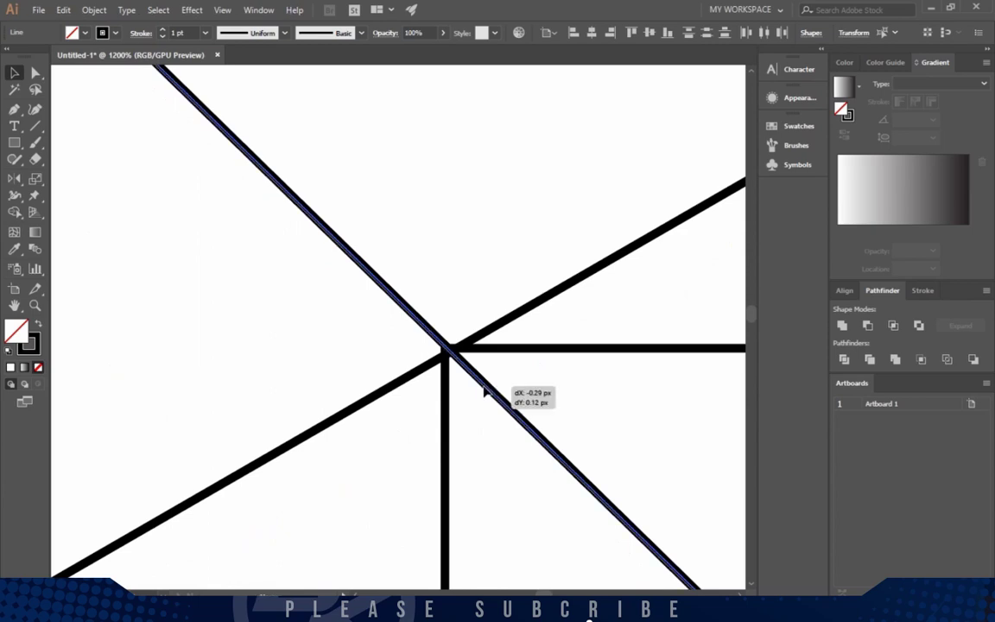
pyautogui.scroll(-5, 486, 391)
pyautogui.scroll(-4, 484, 391)
# Select all the guide lines and rectangles
pyautogui.click(412, 198)
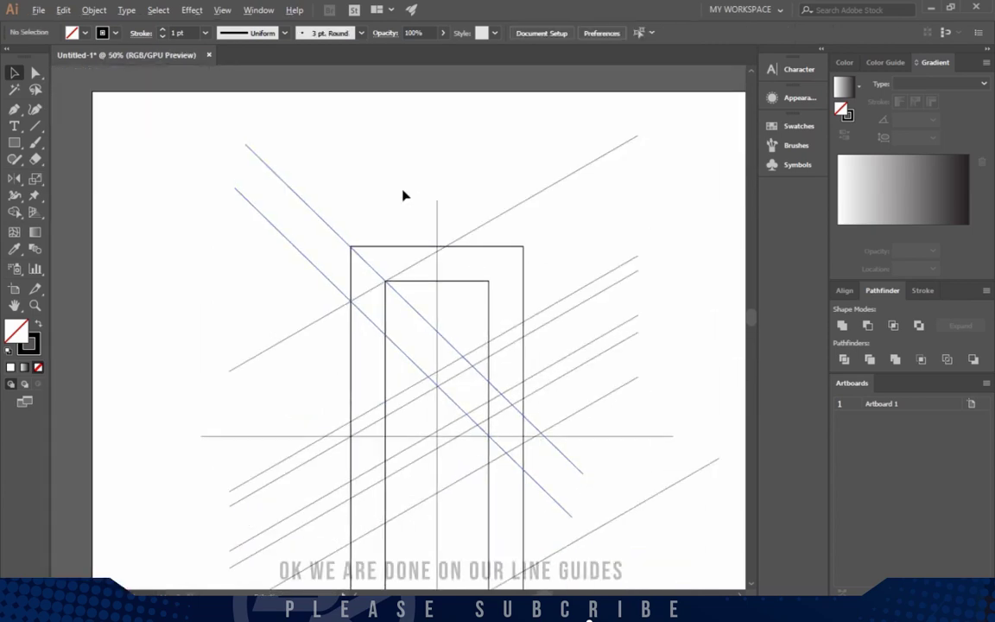
pyautogui.scroll(-2, 402, 182)
pyautogui.scroll(1, 405, 213)
pyautogui.scroll(1, 396, 188)
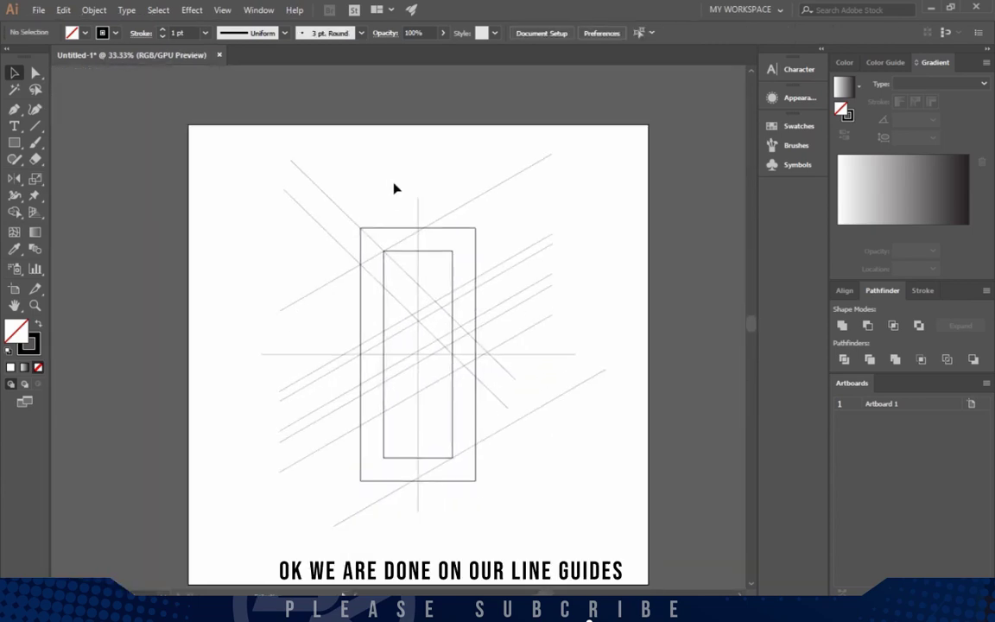
pyautogui.moveTo(327, 154)
pyautogui.mouseDown()
pyautogui.moveTo(562, 473)
pyautogui.moveTo(578, 526)
pyautogui.mouseUp()
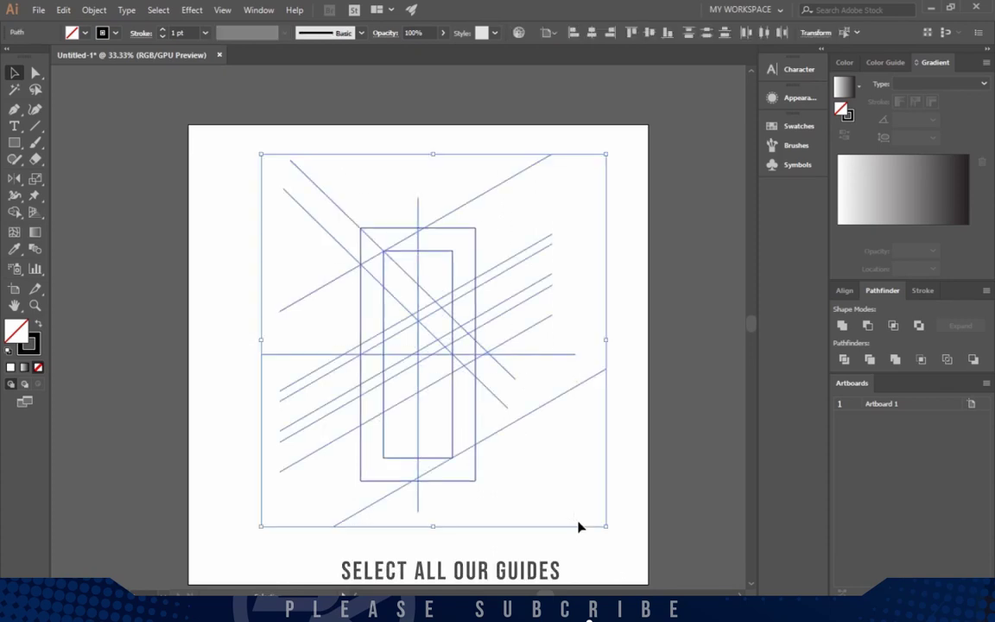
# With Shape Builder, merge a long diagonal strip and the vertical column of regions
pyautogui.click(15, 214)
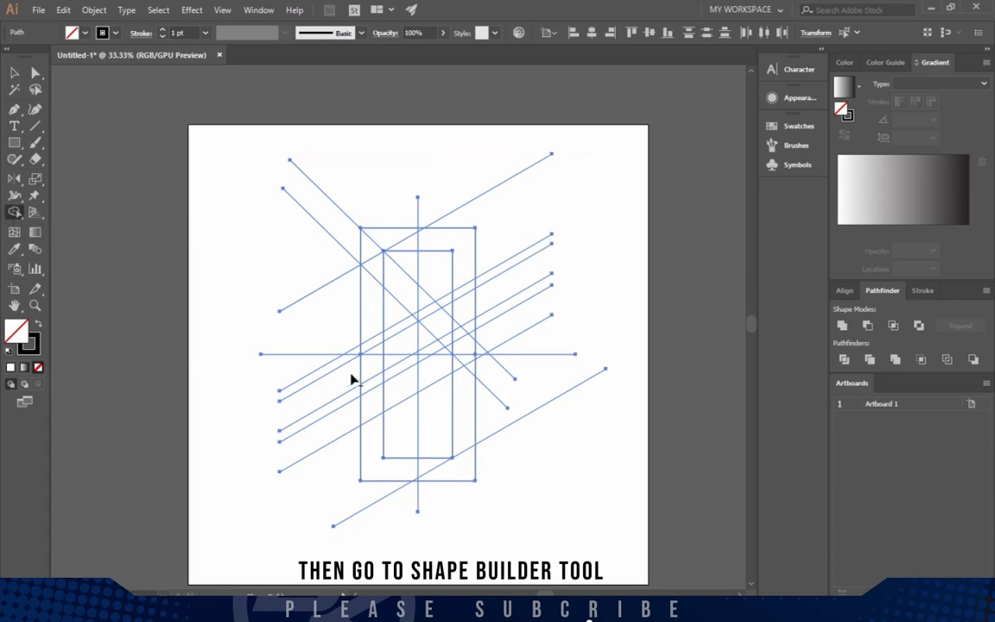
pyautogui.scroll(2, 418, 442)
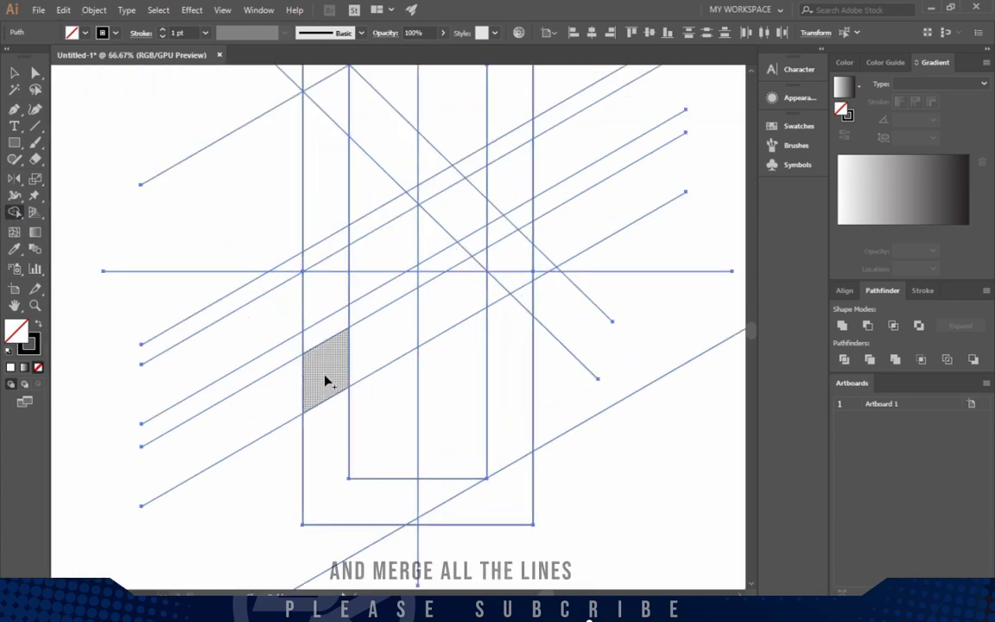
pyautogui.moveTo(326, 382)
pyautogui.mouseDown()
pyautogui.moveTo(495, 274)
pyautogui.moveTo(471, 276)
pyautogui.mouseUp()
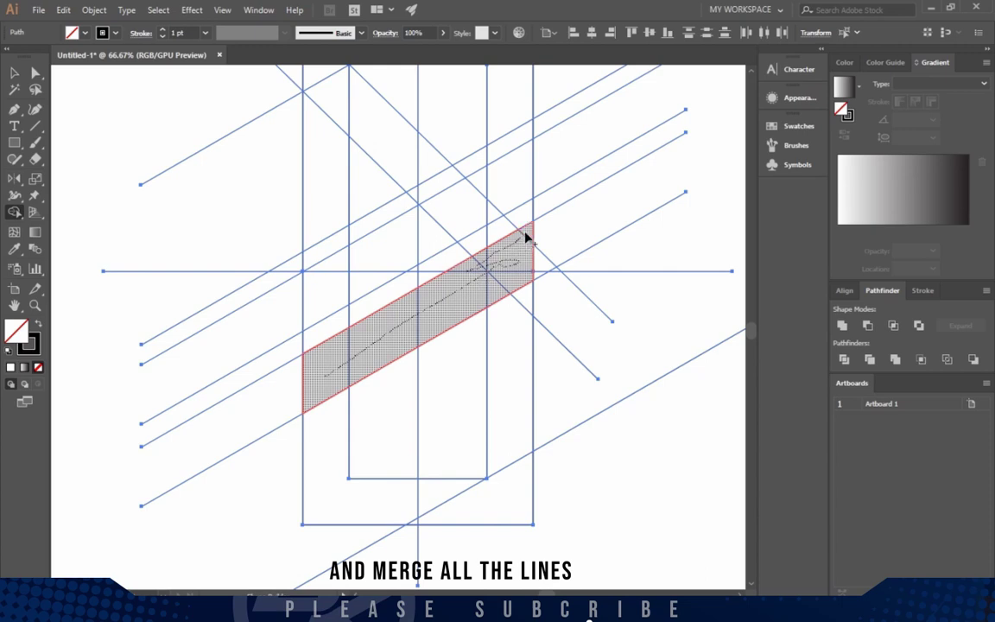
pyautogui.moveTo(526, 237); pyautogui.dragTo(512, 356)
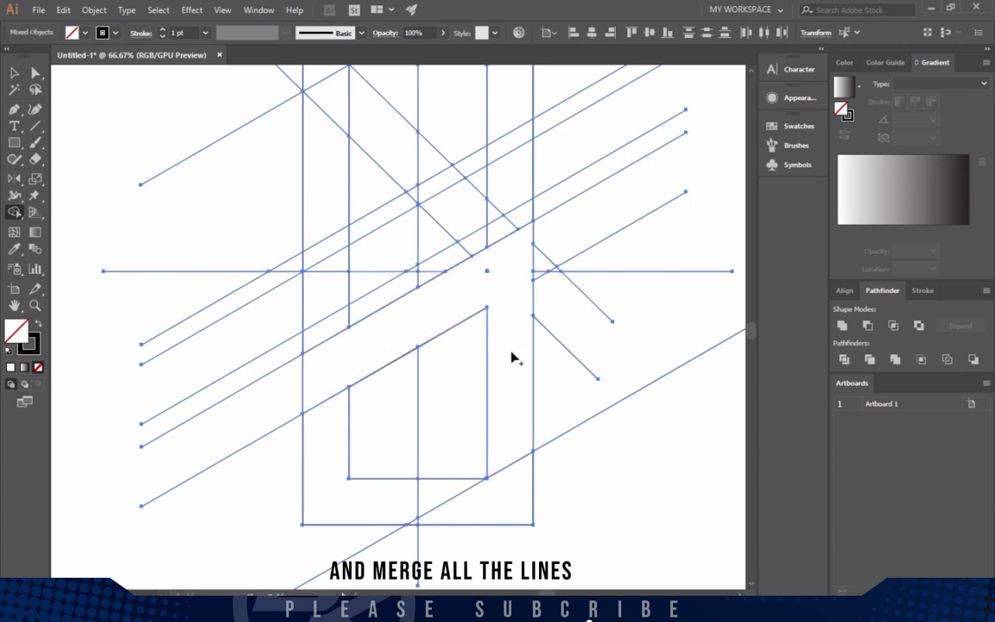
# Merge regions into the tall upper bent shape and the lower shape
pyautogui.scroll(2, 313, 289)
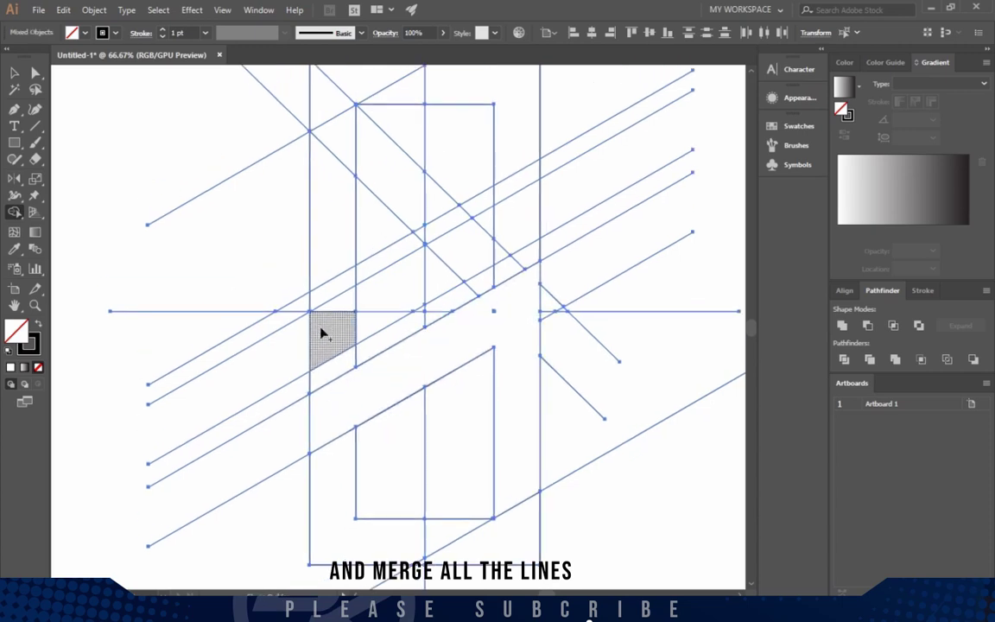
pyautogui.scroll(1, 322, 334)
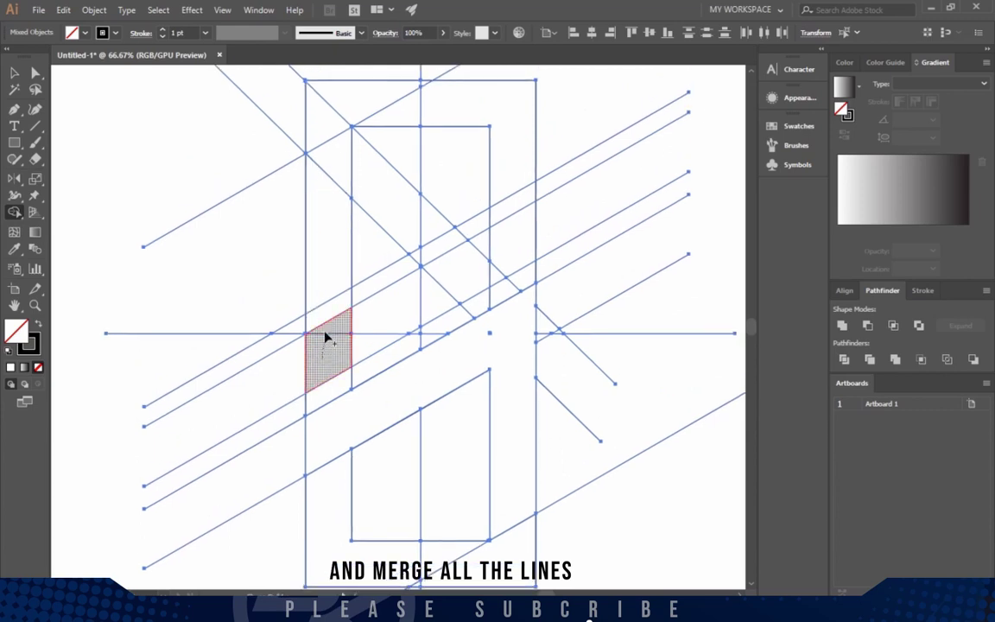
pyautogui.moveTo(324, 322); pyautogui.dragTo(357, 173)
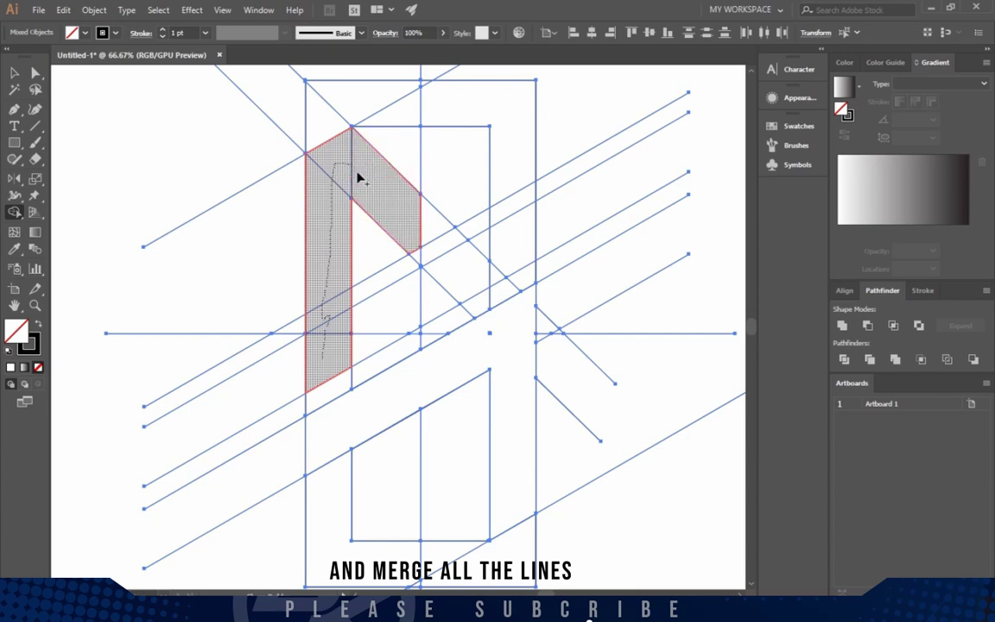
pyautogui.moveTo(430, 224); pyautogui.dragTo(432, 223)
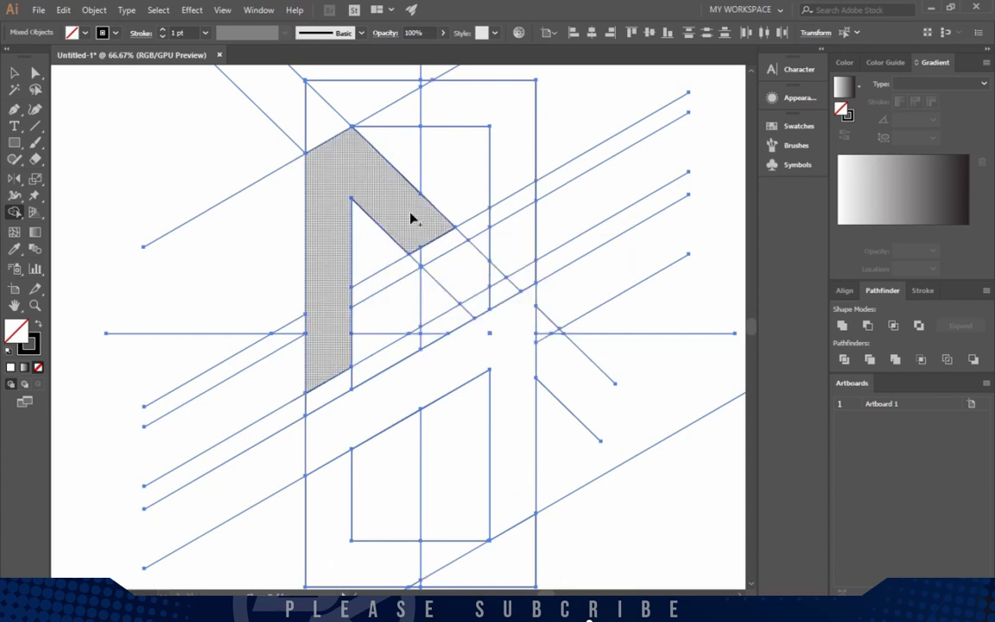
pyautogui.moveTo(343, 358)
pyautogui.mouseDown()
pyautogui.moveTo(507, 244)
pyautogui.moveTo(471, 280)
pyautogui.mouseUp()
# Swap stroke and fill on both merged shapes to make them solid black
pyautogui.press('v')
pyautogui.hotkey('ctrl', 'shift', 'a')
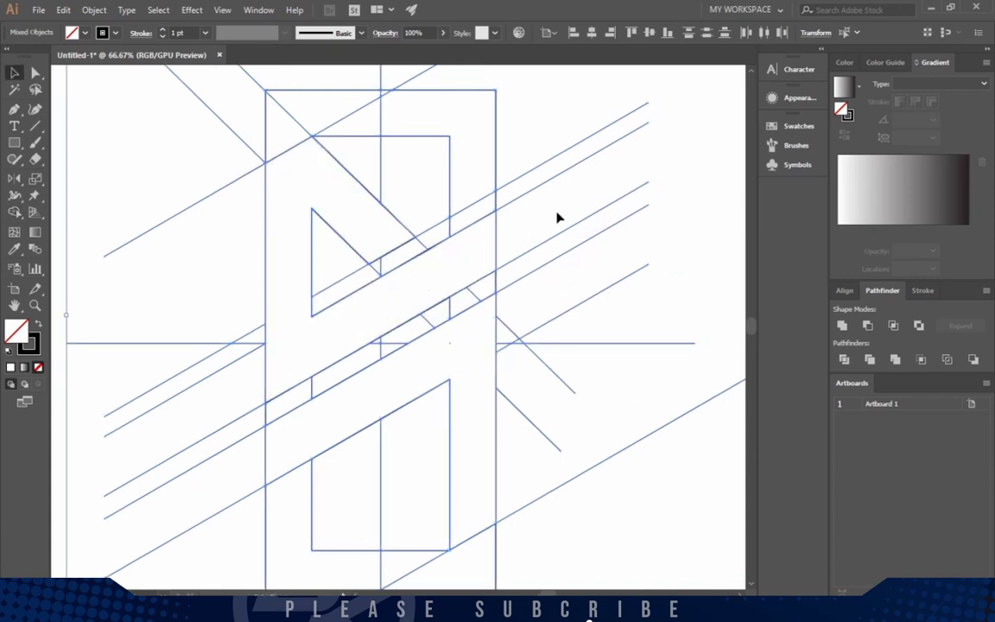
pyautogui.hotkey('ctrl', '-')
pyautogui.hotkey('ctrl', '0')
pyautogui.moveTo(506, 228); pyautogui.dragTo(498, 246)
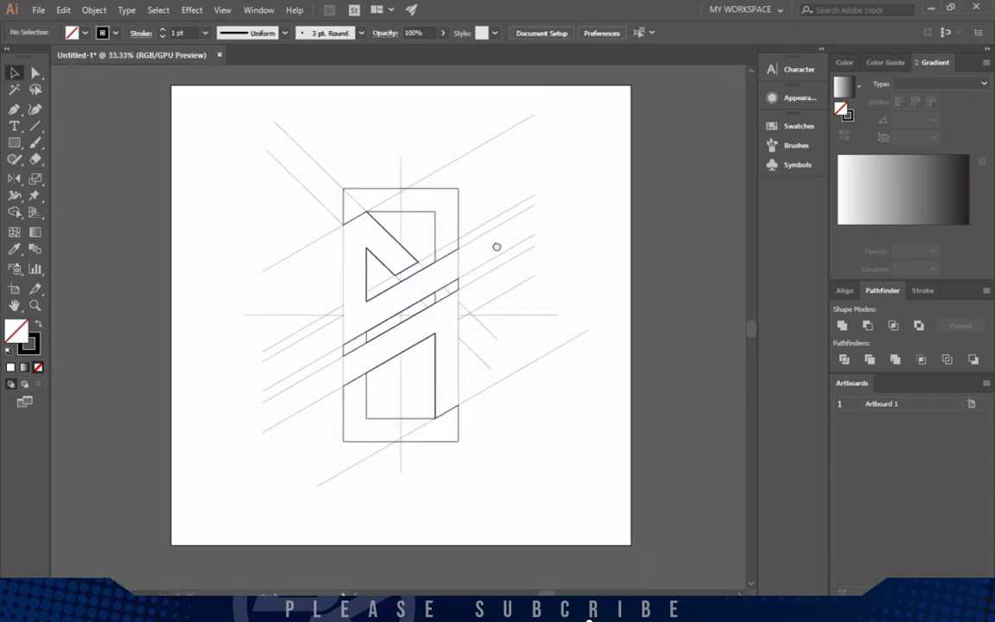
pyautogui.click(409, 256)
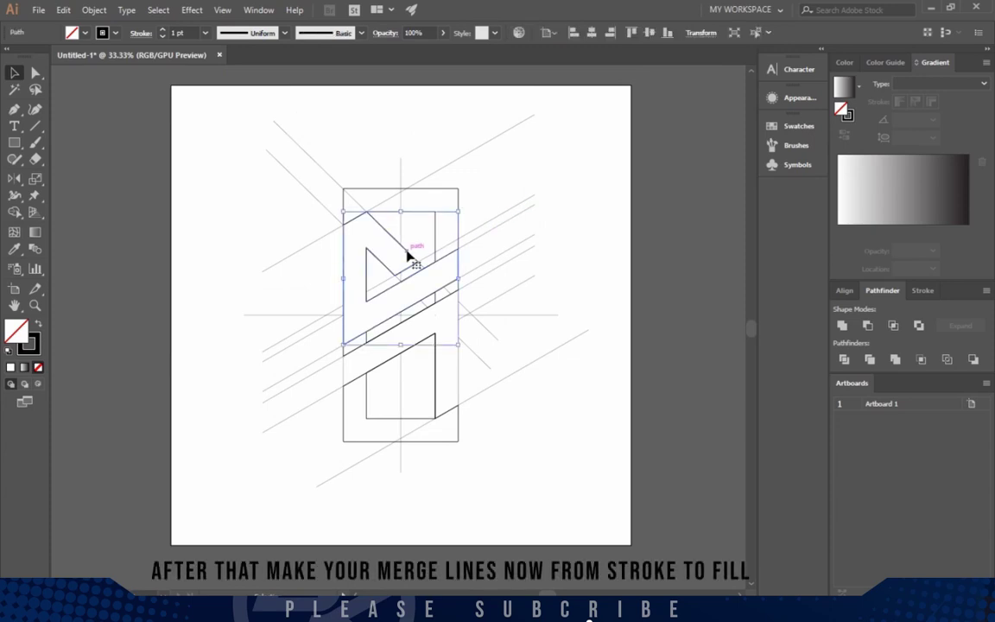
pyautogui.hotkey('shift', 'x')
pyautogui.click(438, 388)
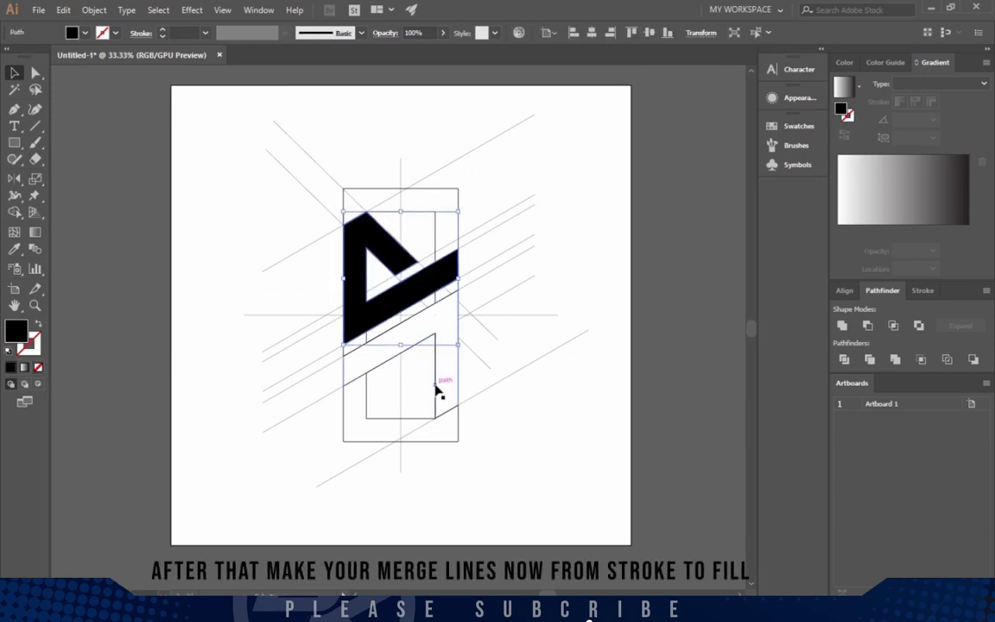
pyautogui.hotkey('shift', 'x')
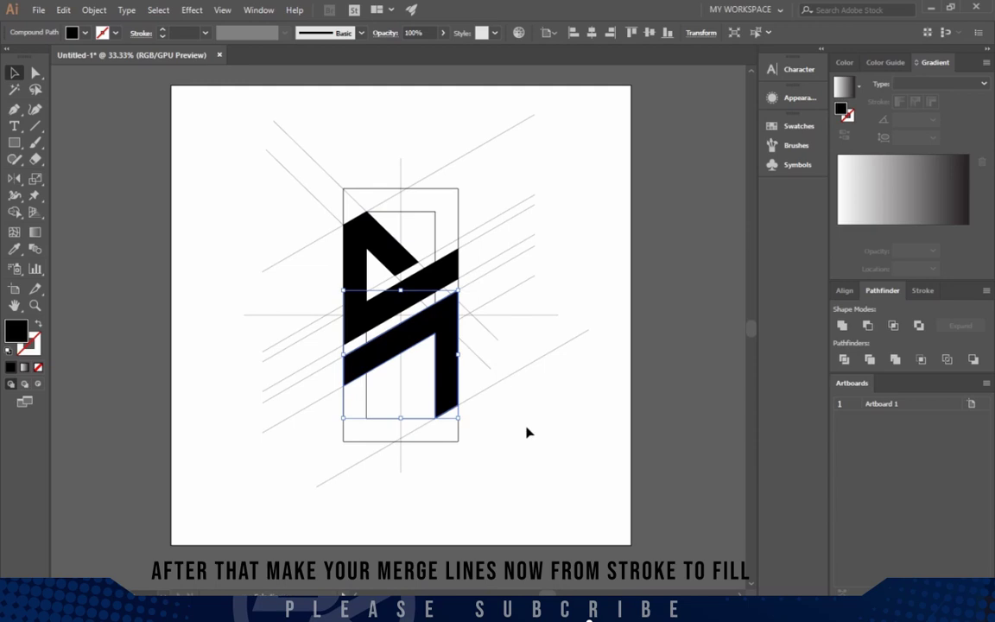
# Lock both black shapes with Ctrl+2 and delete all remaining construction lines
pyautogui.click(529, 432)
pyautogui.click(451, 321)
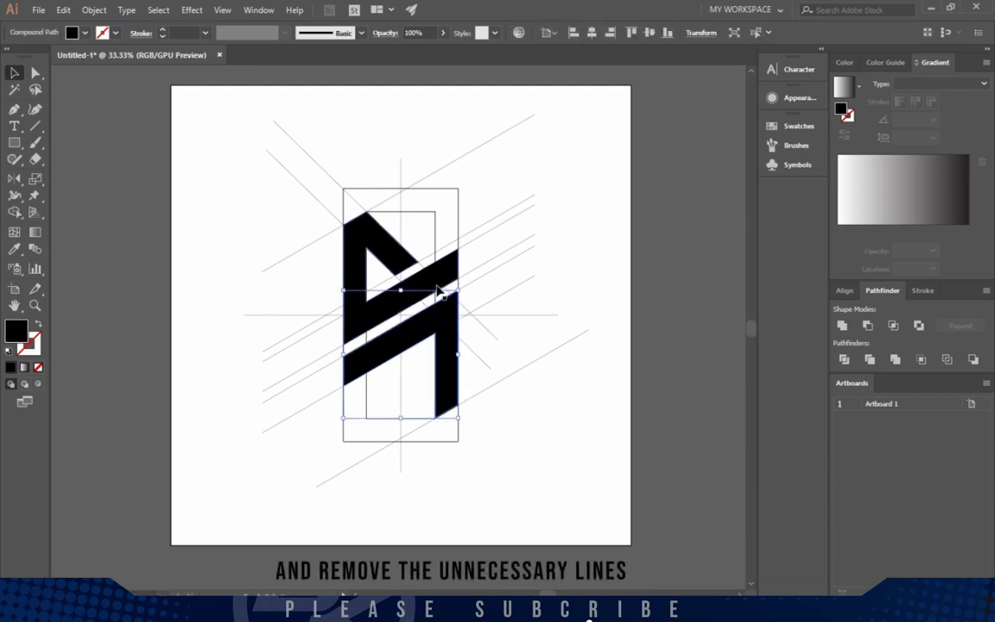
pyautogui.keyDown('shift'); pyautogui.click(438, 285); pyautogui.keyUp('shift')
pyautogui.hotkey('ctrl', '2')
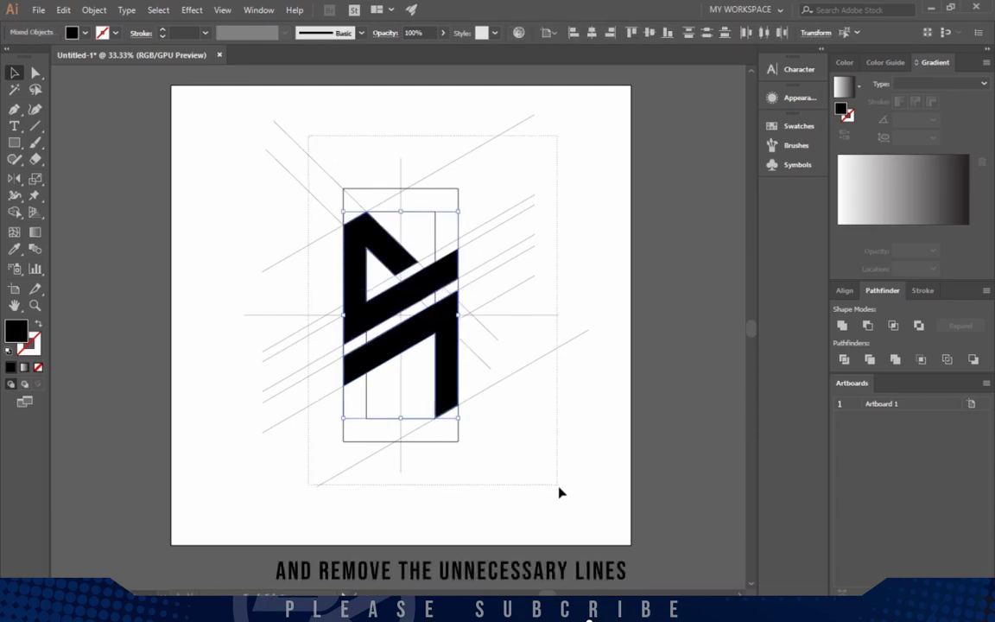
pyautogui.moveTo(309, 141); pyautogui.dragTo(560, 491)
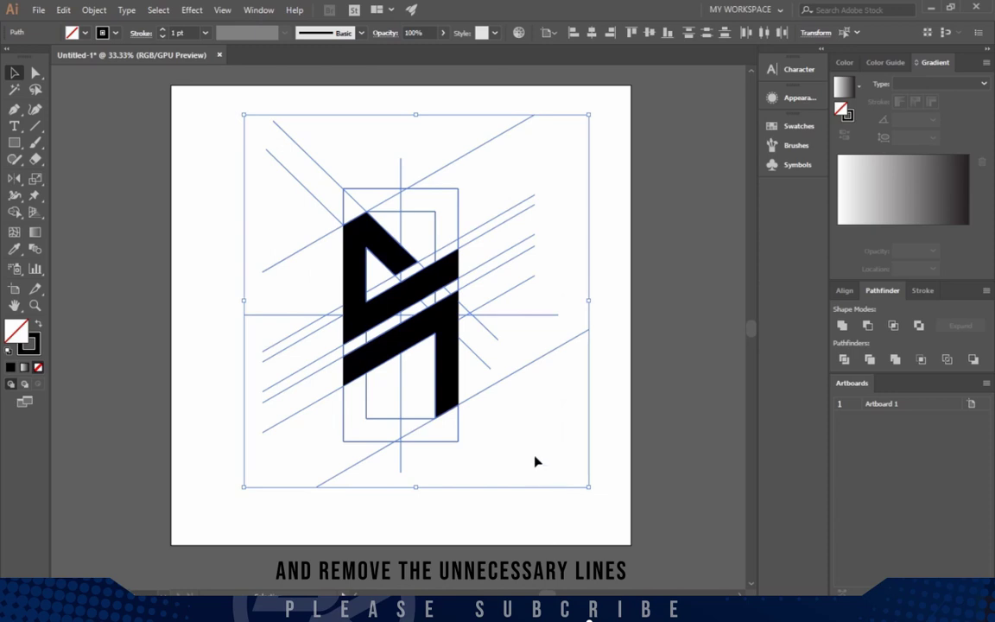
pyautogui.press('Delete')
# Group the upper and lower black monogram shapes into a single object with Ctrl+G
pyautogui.moveTo(500, 386); pyautogui.dragTo(484, 398)
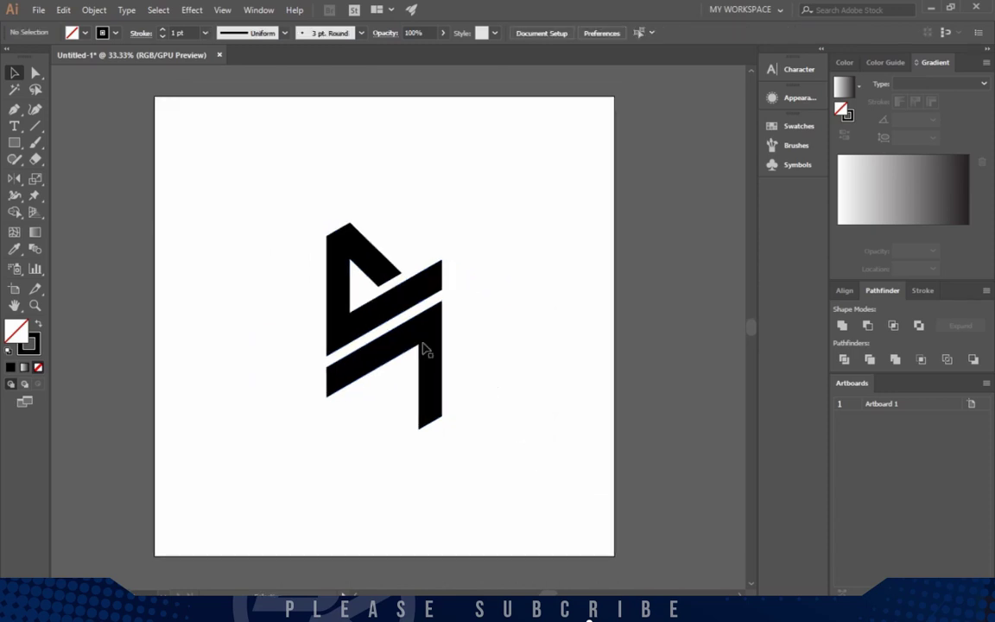
pyautogui.click(394, 333)
pyautogui.keyDown('shift'); pyautogui.click(388, 311); pyautogui.keyUp('shift')
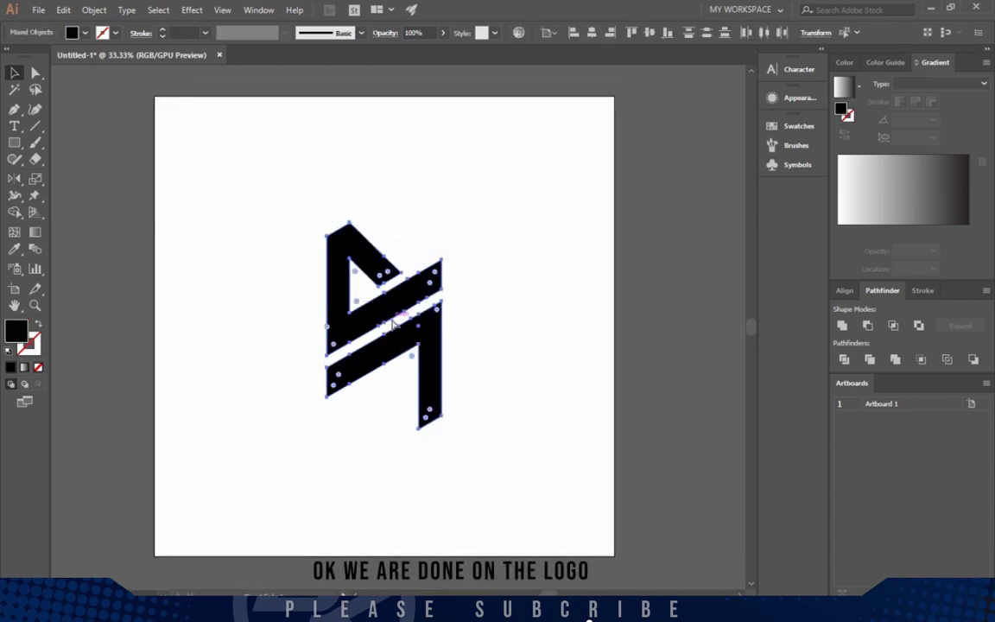
pyautogui.click(484, 337)
pyautogui.moveTo(476, 304); pyautogui.dragTo(473, 307)
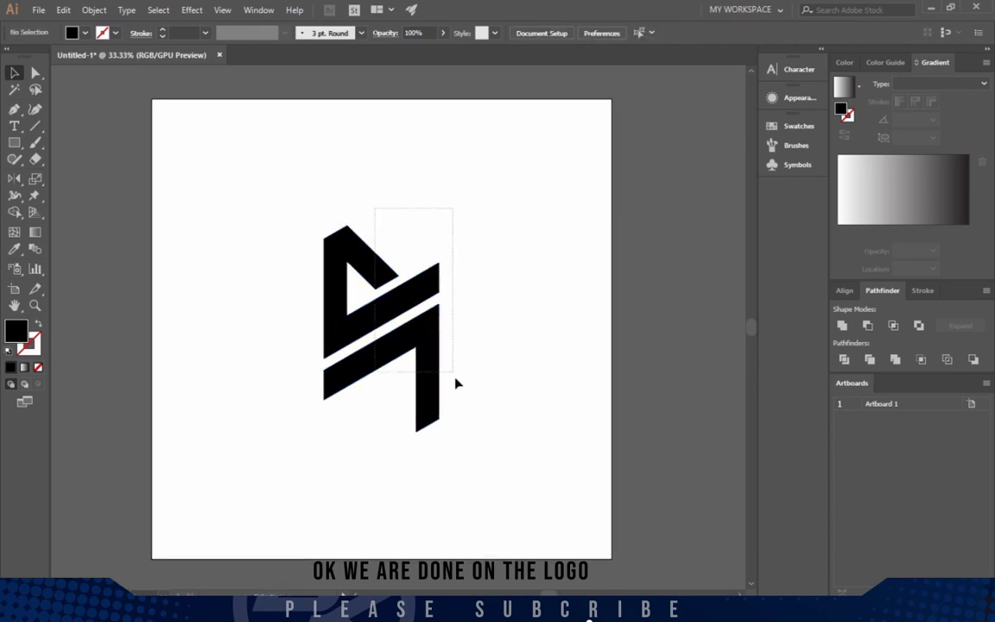
pyautogui.moveTo(458, 383); pyautogui.dragTo(459, 385)
pyautogui.hotkey('ctrl', 'g')
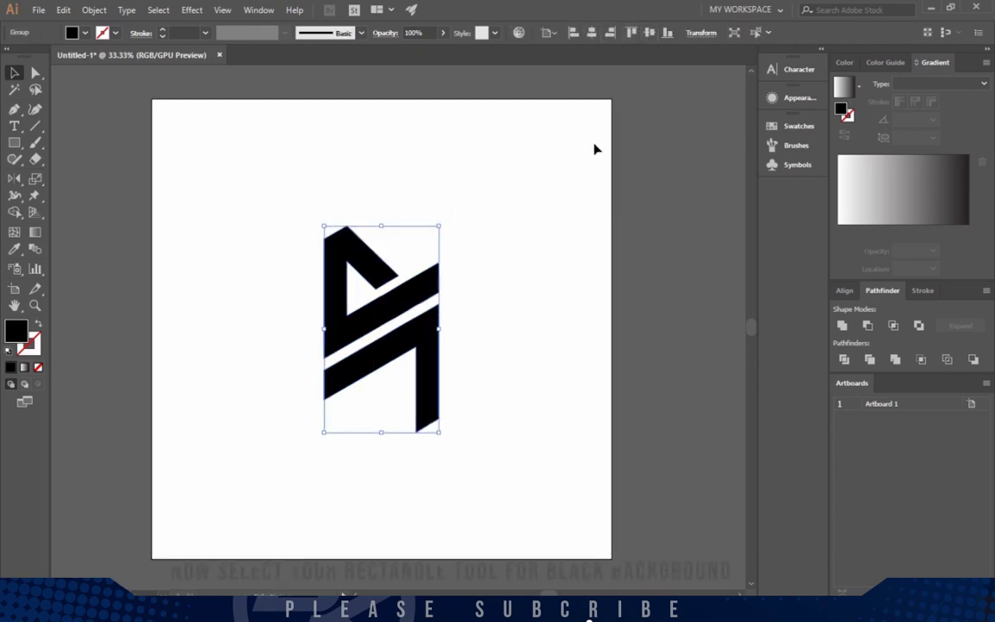
pyautogui.click(533, 281)
pyautogui.keyDown('alt'); pyautogui.scroll(-1, 520, 282); pyautogui.keyUp('alt')
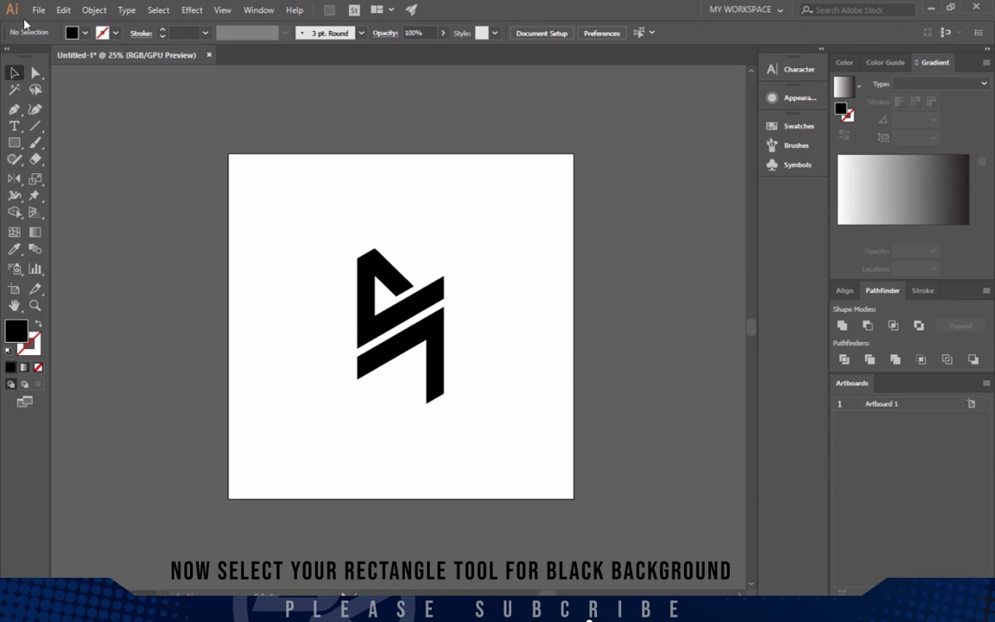
# Create a 2000 × 2000 px rectangle with the Rectangle tool
pyautogui.click(15, 143)
pyautogui.click(295, 201)
pyautogui.write('20')
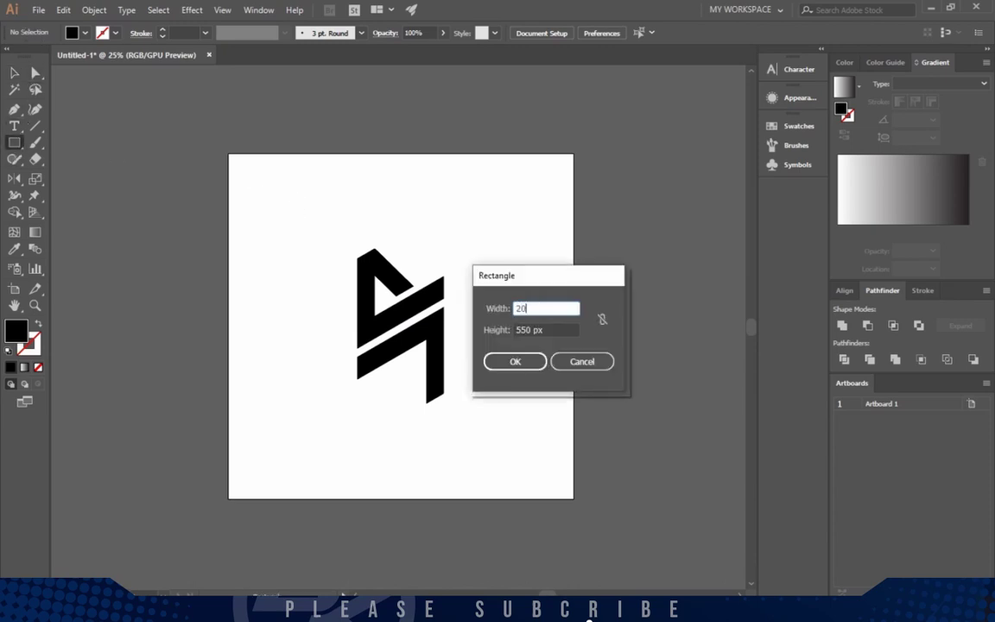
pyautogui.write('00')
pyautogui.press('Tab')
pyautogui.write('2')
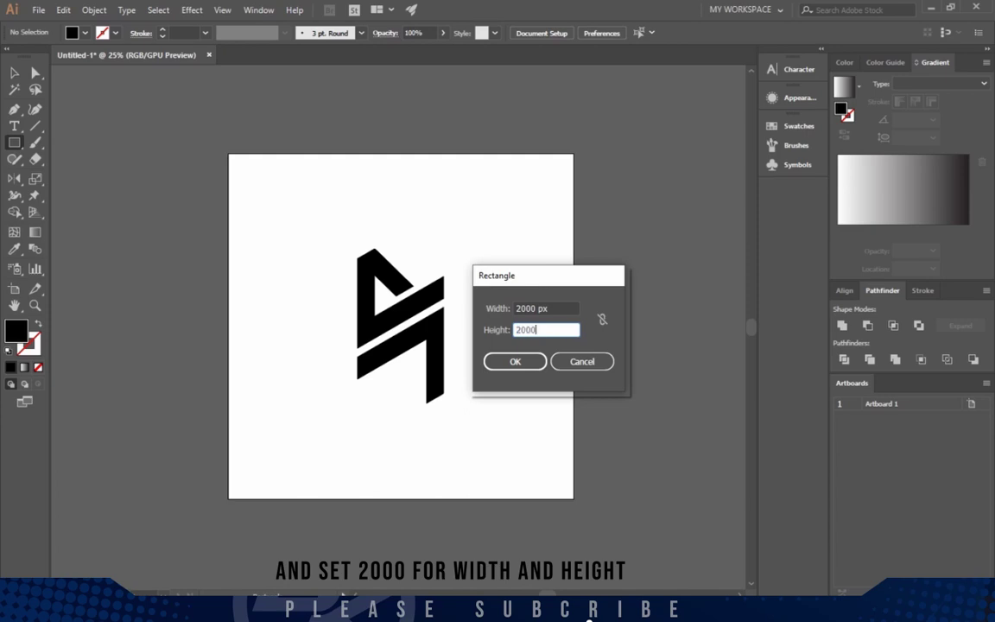
pyautogui.click(526, 358)
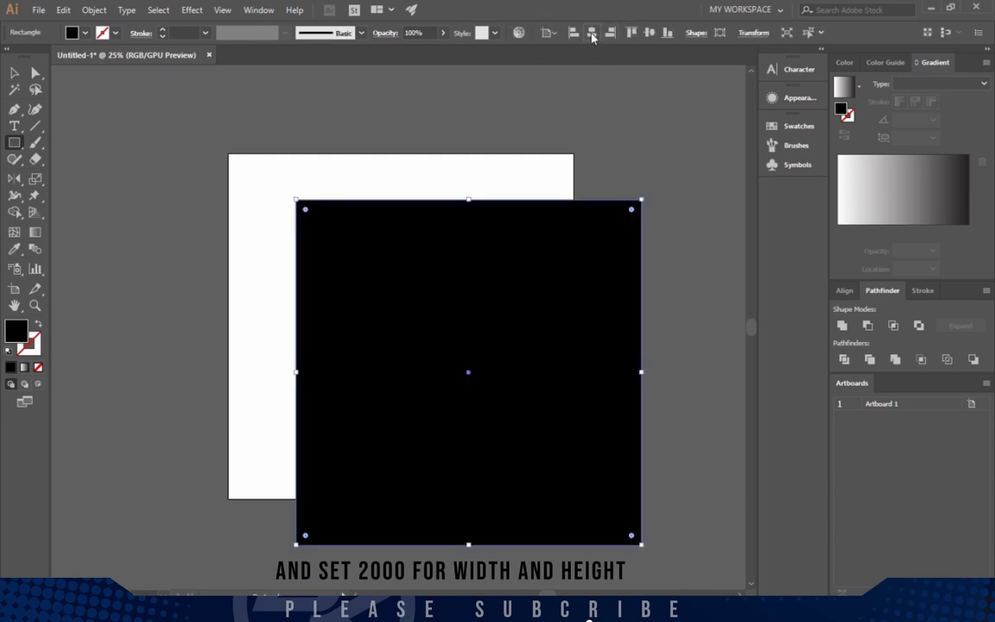
# Centre the black square horizontally and vertically on the artboard, then reselect it
pyautogui.click(592, 36)
pyautogui.click(649, 35)
pyautogui.press('v')
pyautogui.click(506, 120)
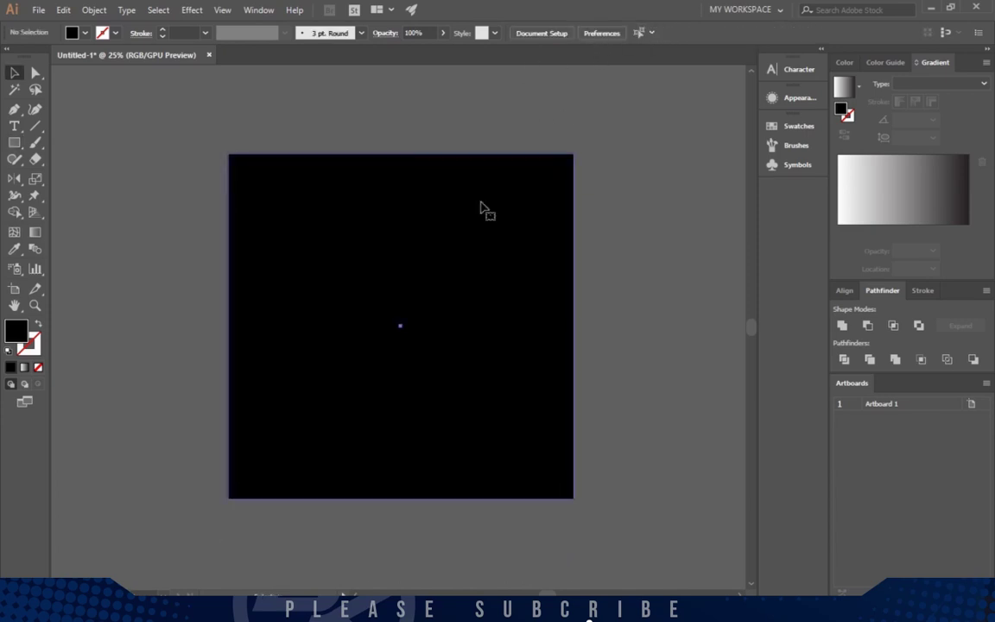
pyautogui.click(480, 204)
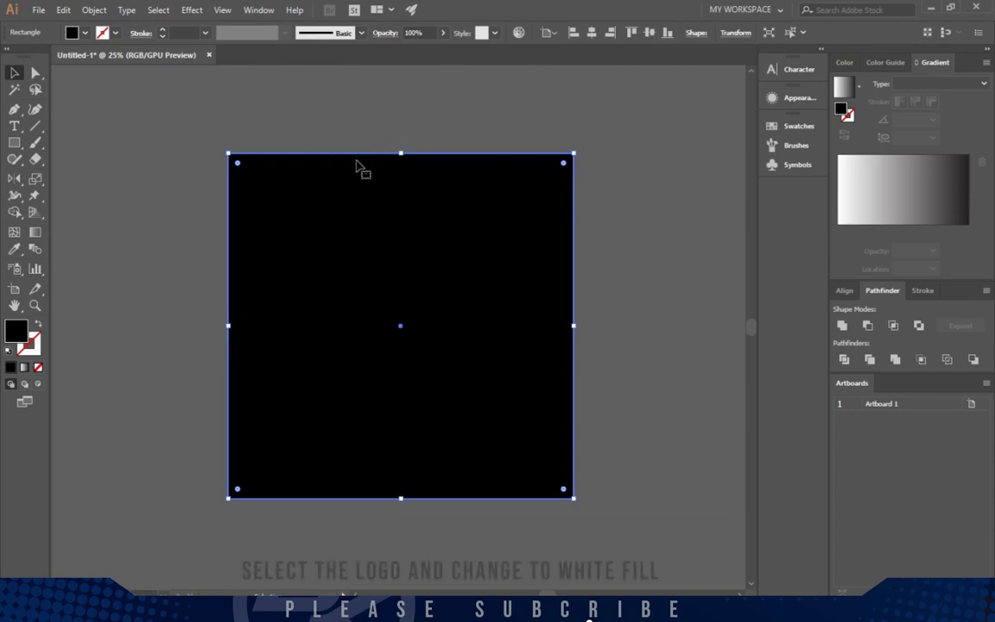
# Set the grouped monogram's fill to white from the Control bar swatches
pyautogui.moveTo(291, 125); pyautogui.dragTo(543, 496)
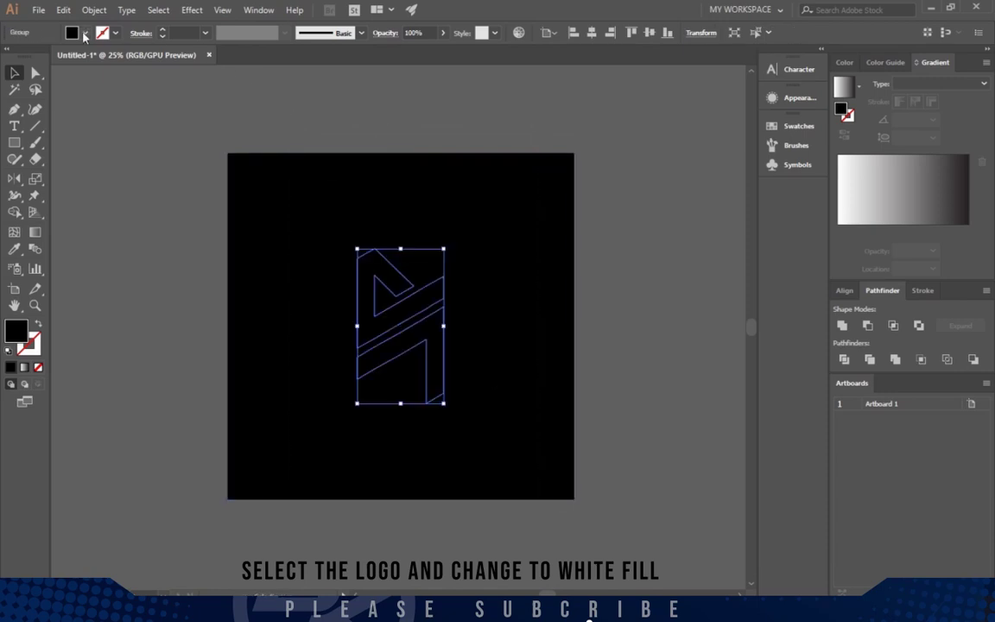
pyautogui.click(85, 34)
pyautogui.click(28, 56)
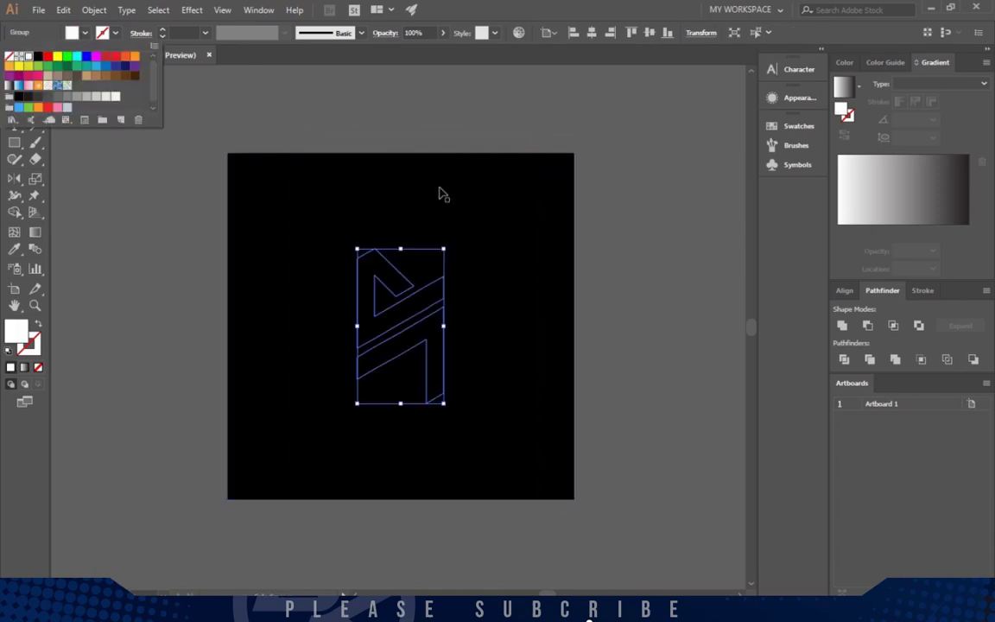
pyautogui.click(441, 176)
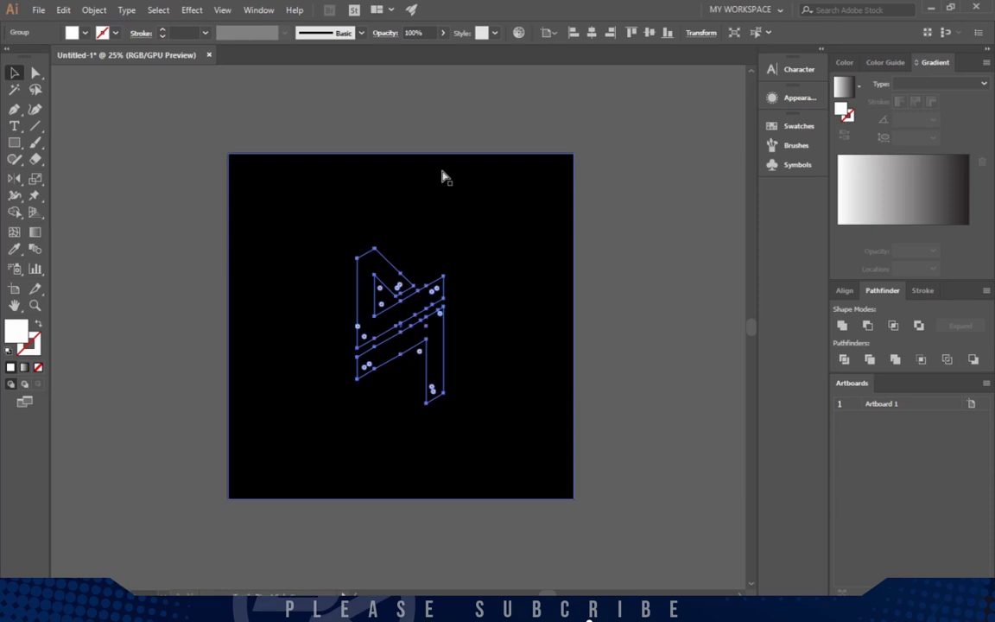